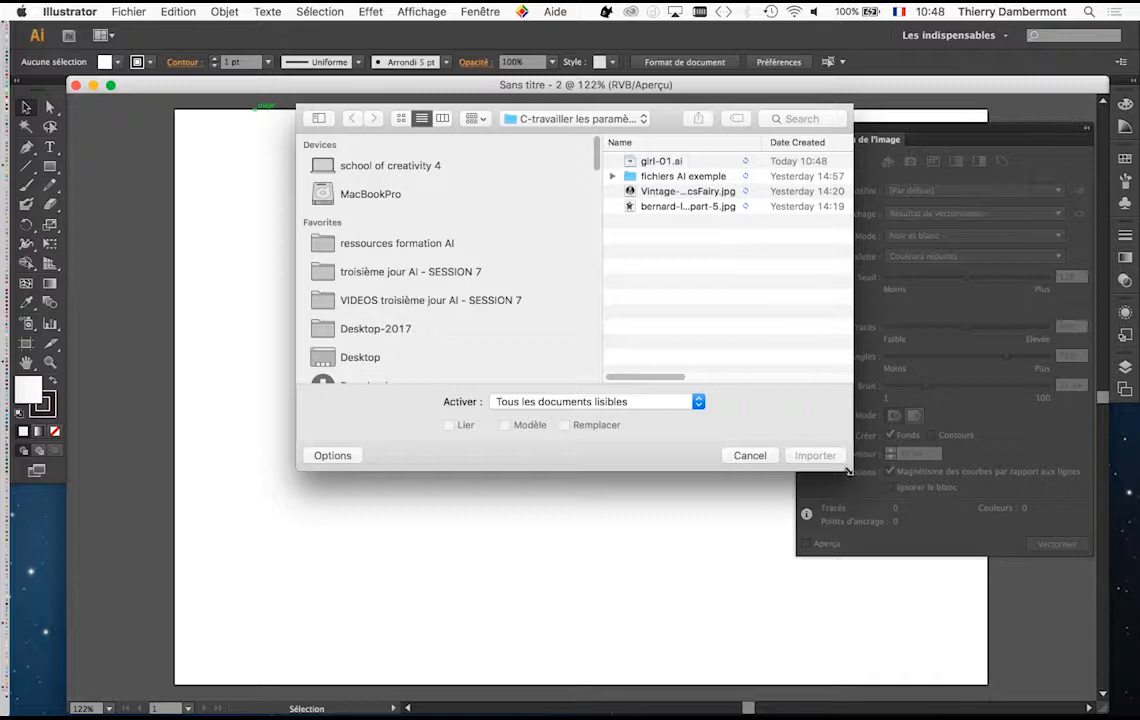
Step: Import bernard-loo-clipart-5.jpg into the document as a linked file
drag(848, 470, 1042, 470)
drag(776, 142, 932, 149)
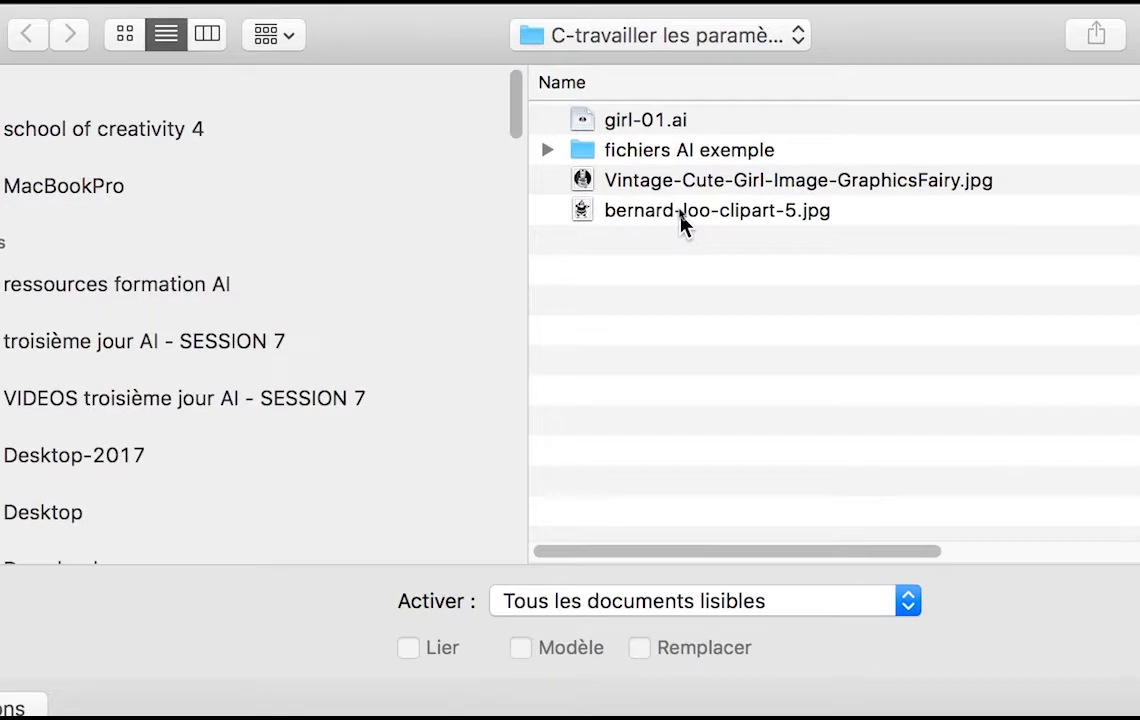
click(680, 211)
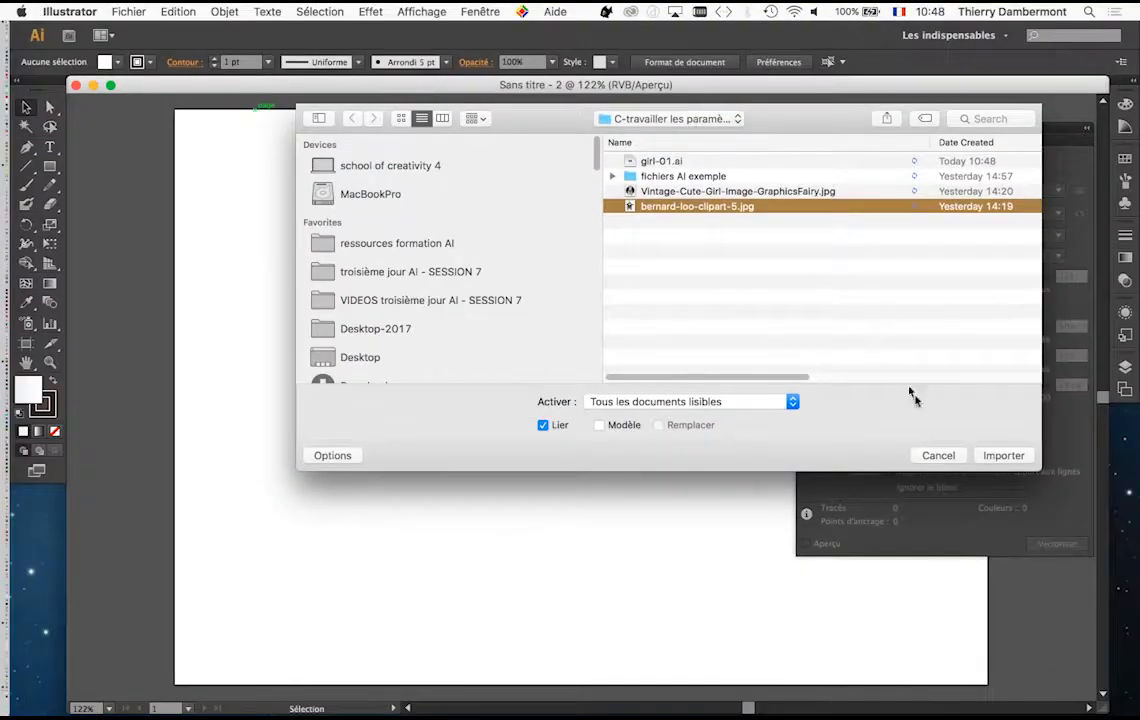
click(1000, 456)
Step: Scale the placed Santa image down with Free Transform to about 160 × 195 mm, so it fits the artboard
key(super+minus)
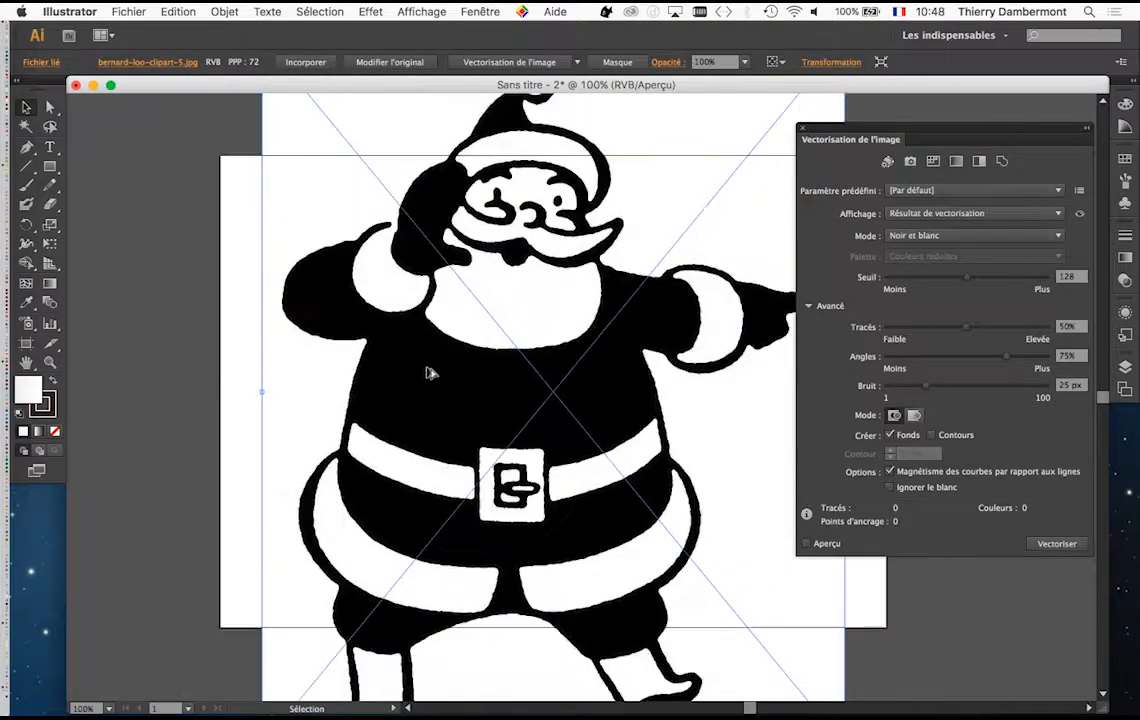
key(super+minus)
key(super+minus)
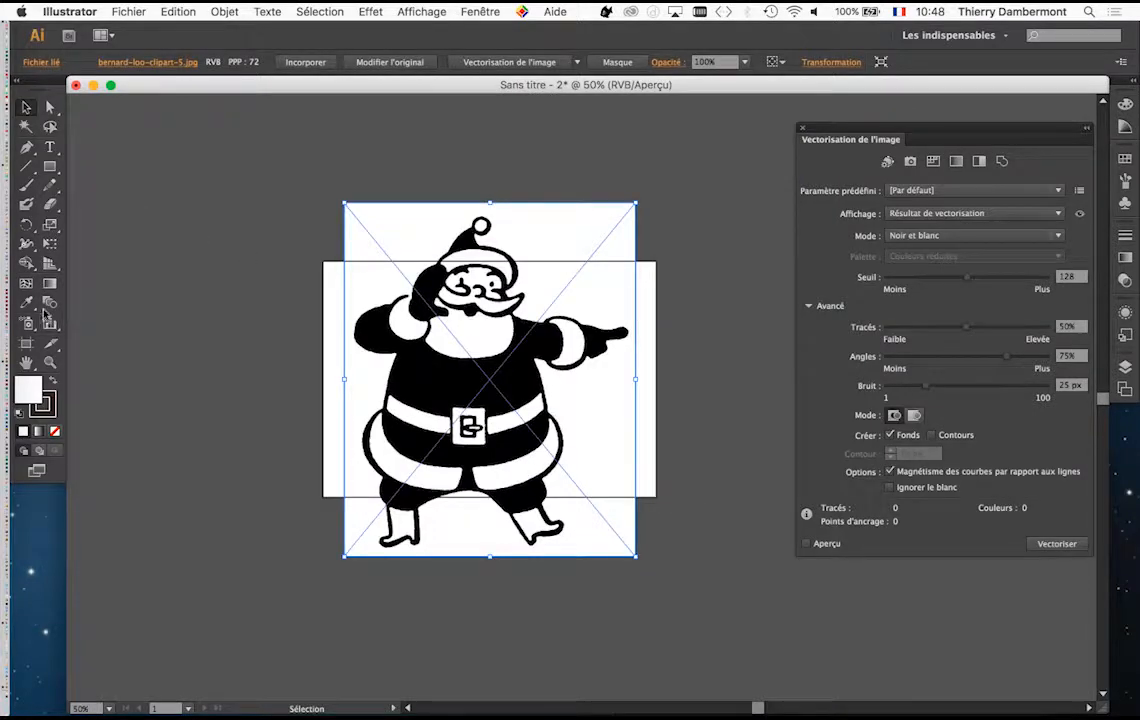
click(51, 246)
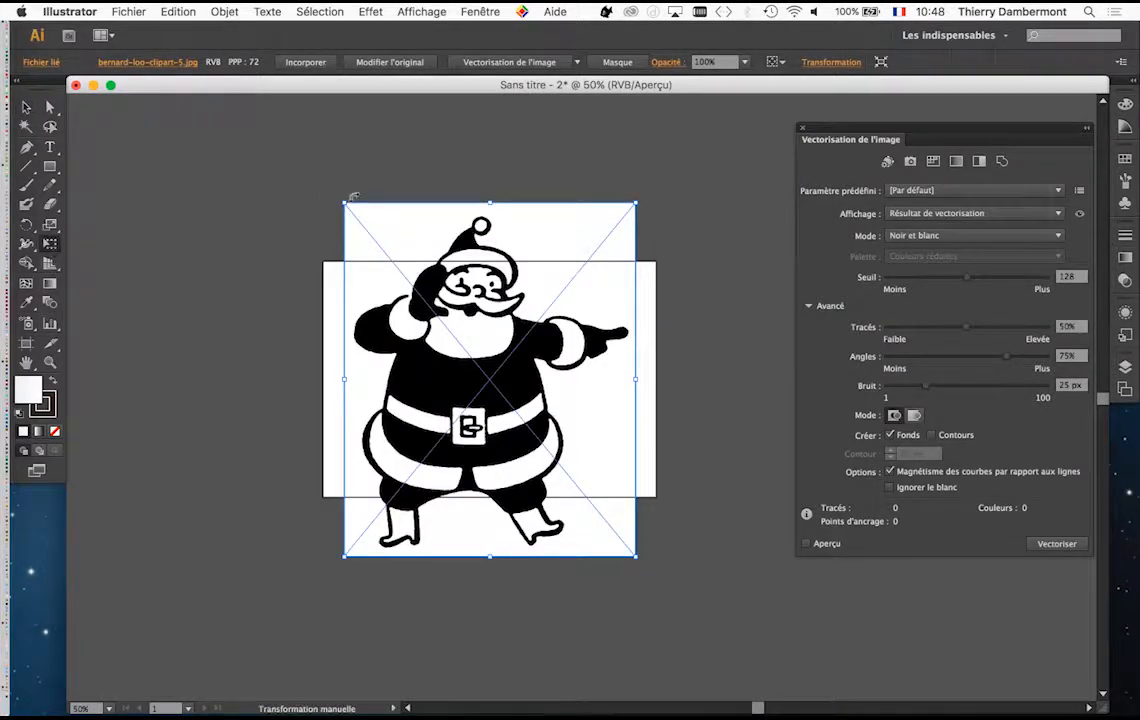
drag(344, 203, 407, 259)
Step: Turn on the preview of the default image trace for the Santa and place the trace settings beside the artwork
key(super+plus)
key(super+plus)
key(super+plus)
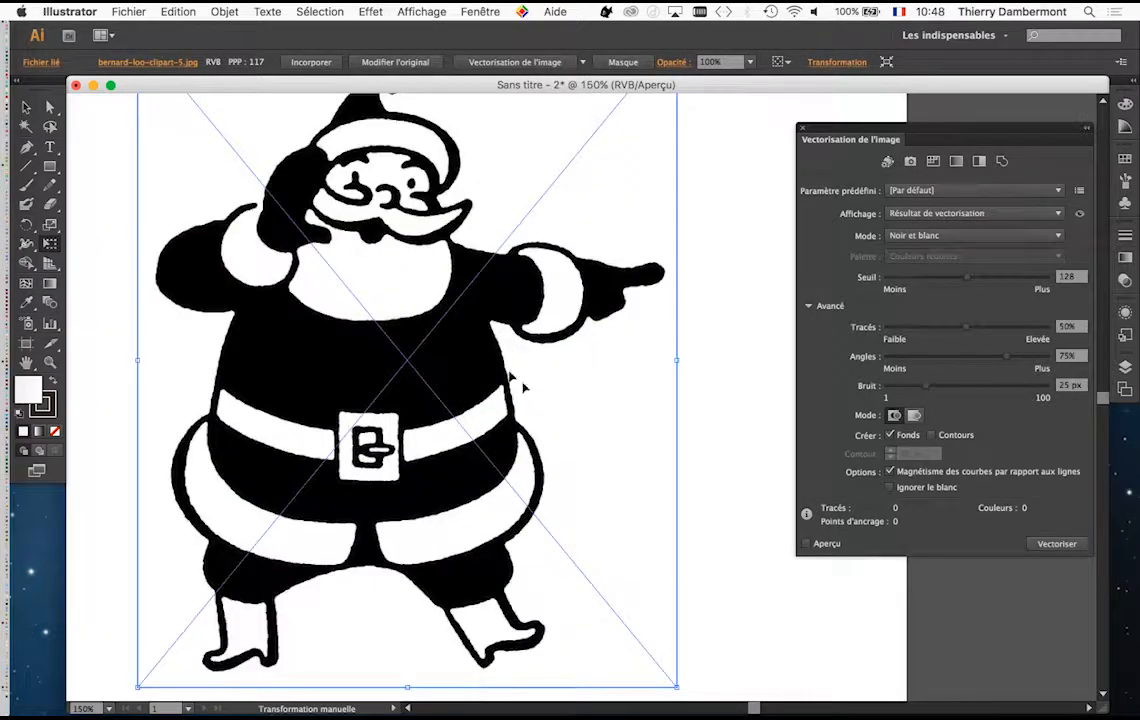
key(super+minus)
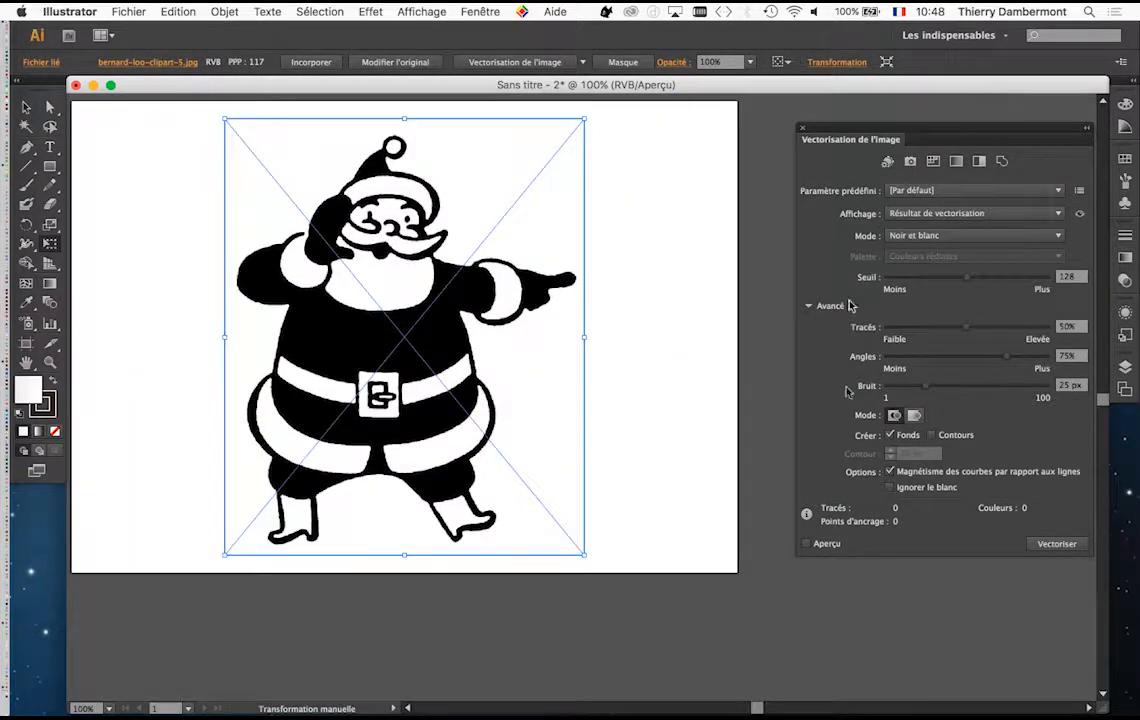
click(807, 544)
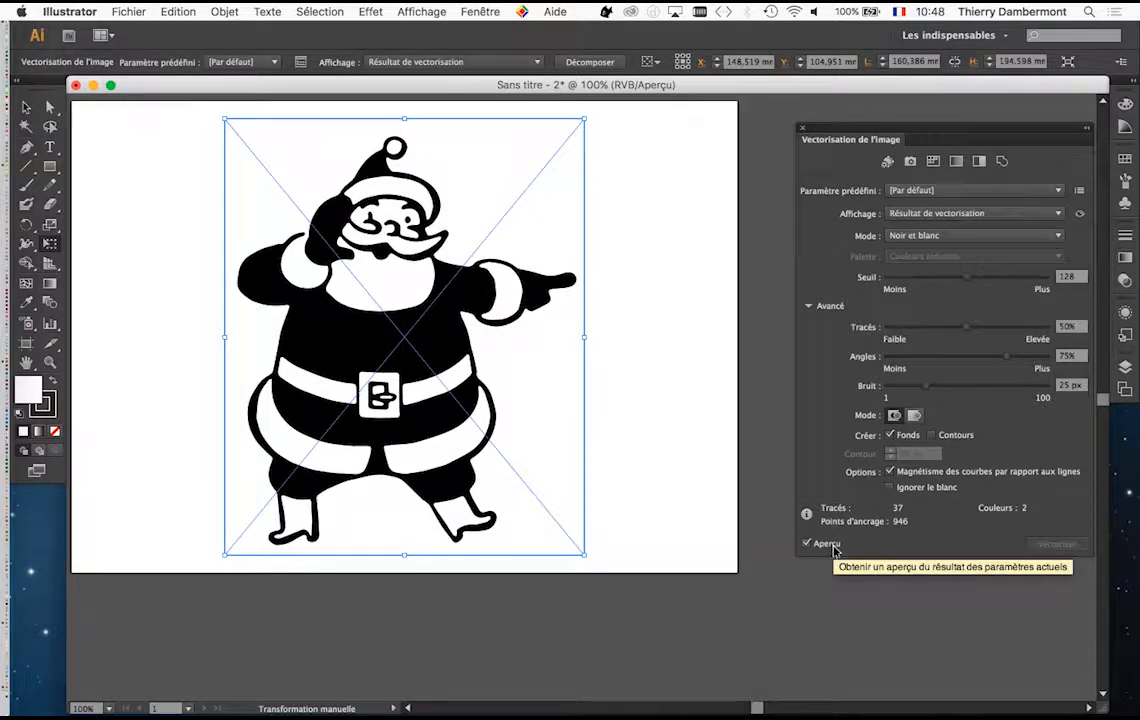
drag(834, 128, 620, 127)
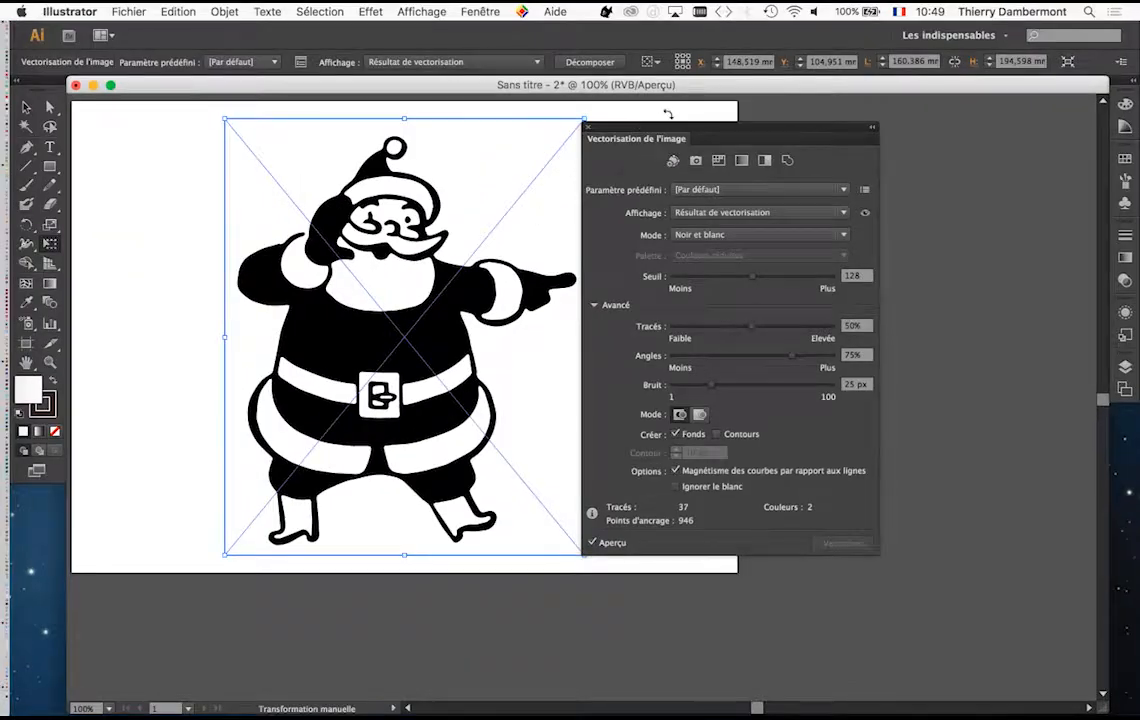
drag(667, 131, 517, 156)
scroll(700, 290, left, 6)
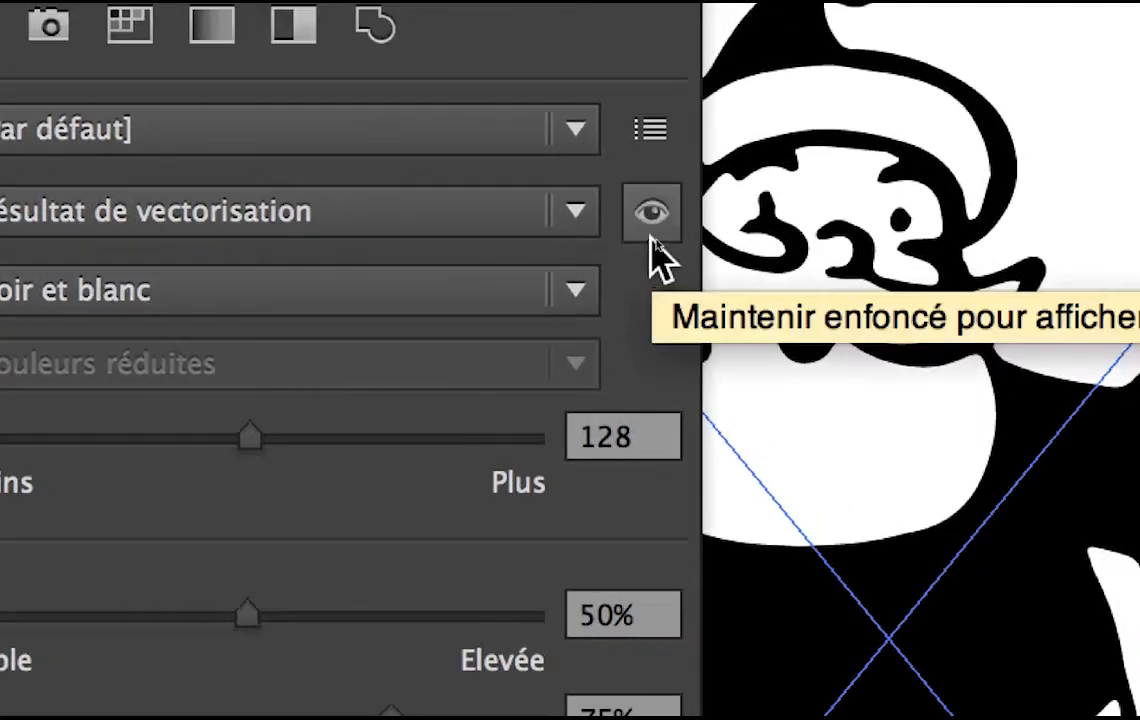
Step: Compare the tracing result with the source image around the Santa's face
click(712, 174)
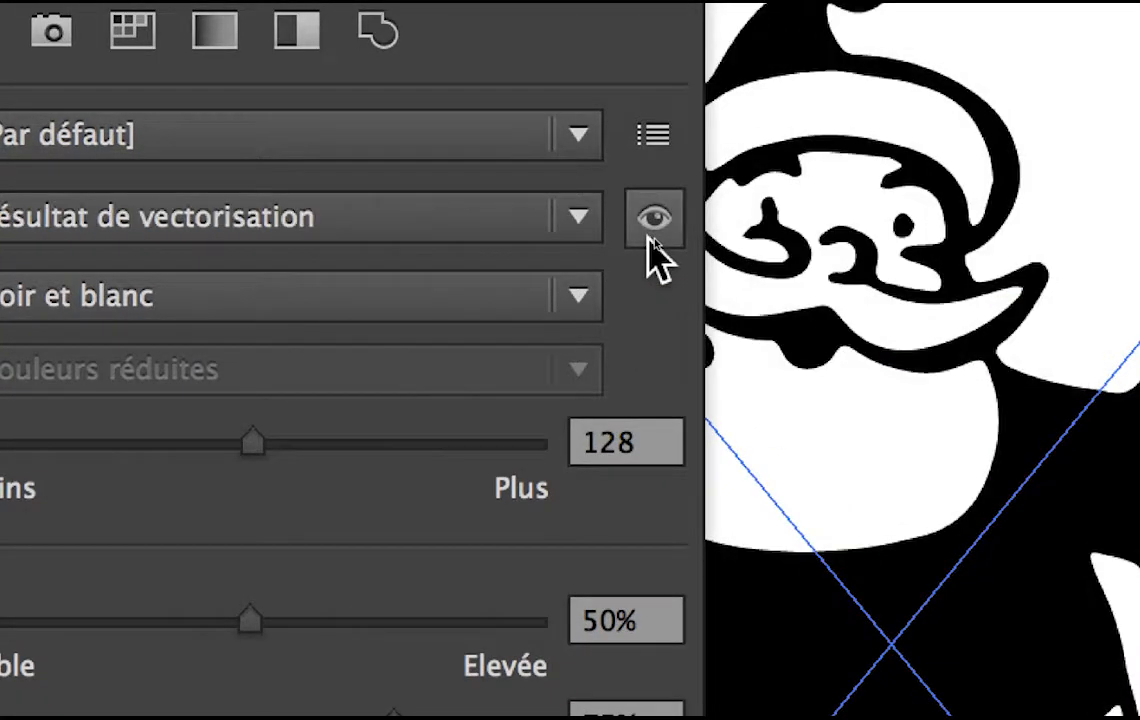
click(649, 238)
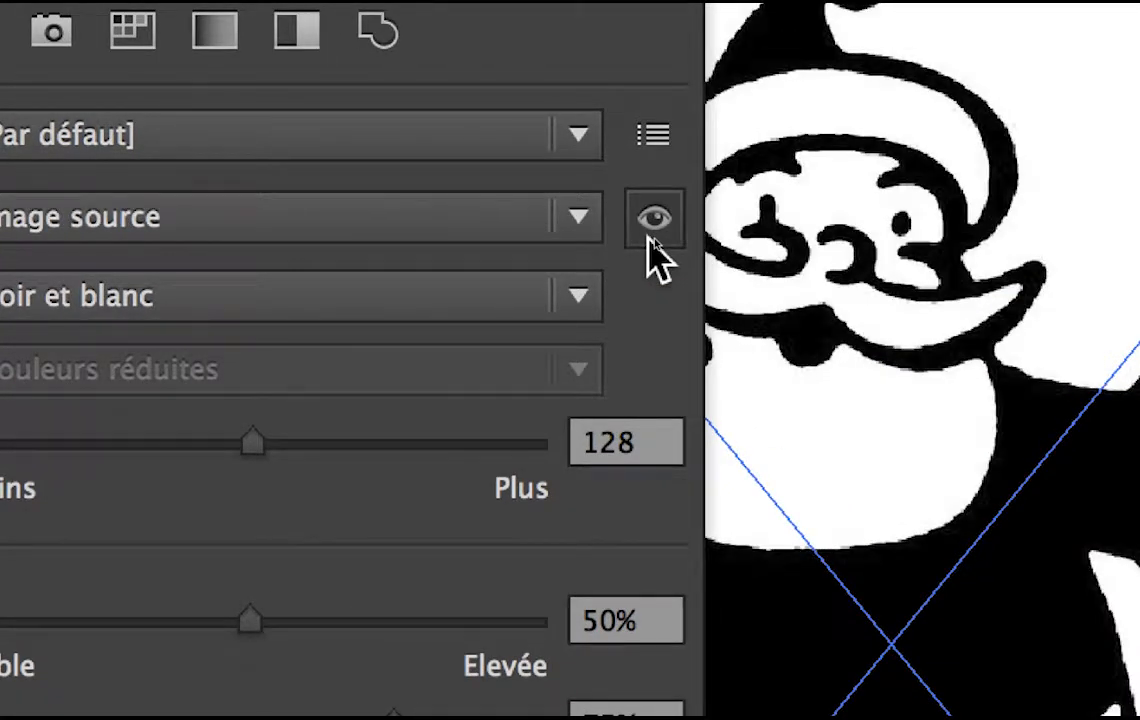
click(649, 238)
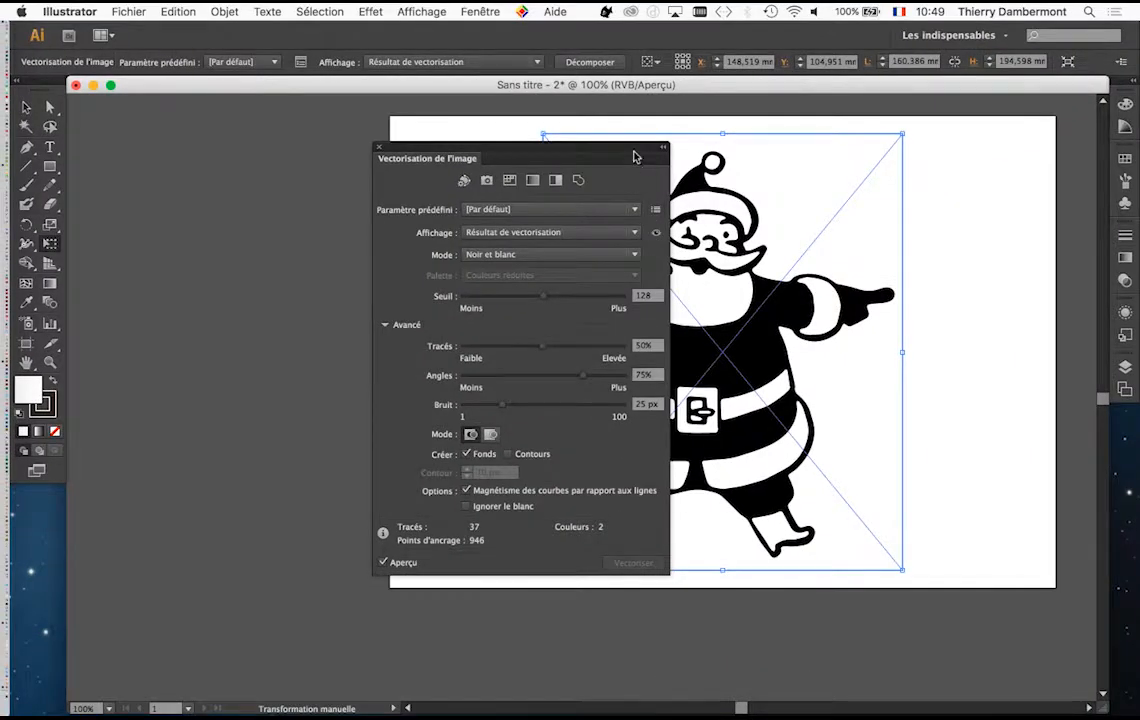
Step: Move the trace settings off the Santa and try lower threshold (Seuil) values of 38, 30 and 48
drag(629, 160, 453, 148)
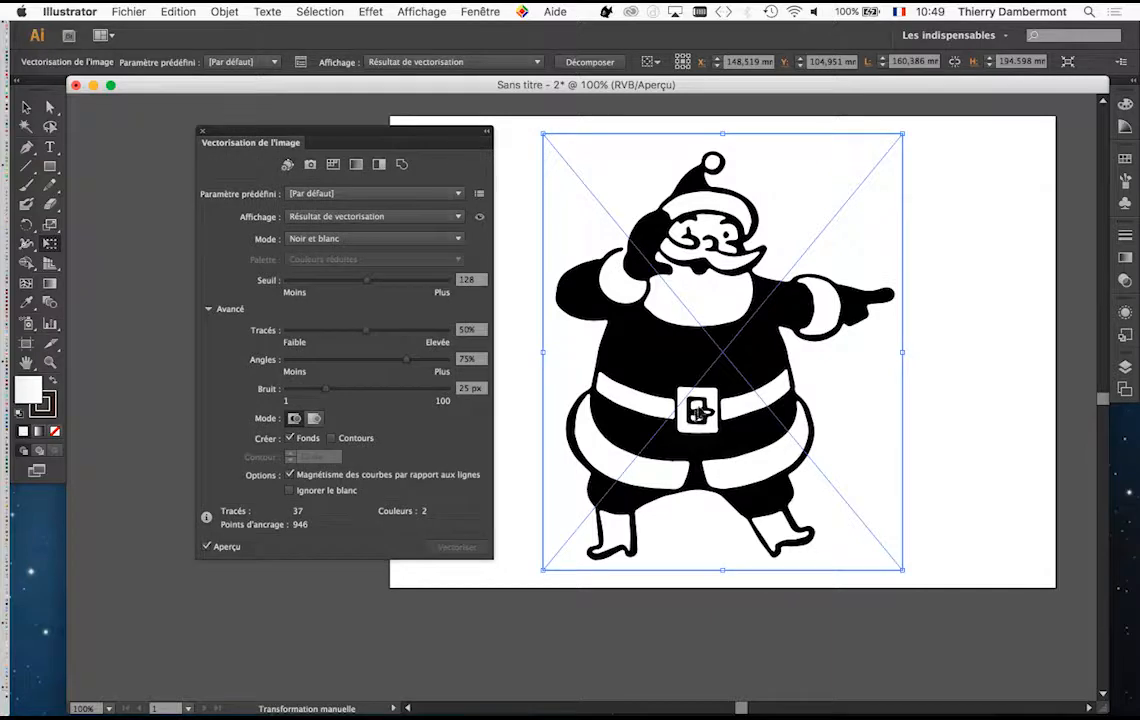
scroll(708, 396, up, 1)
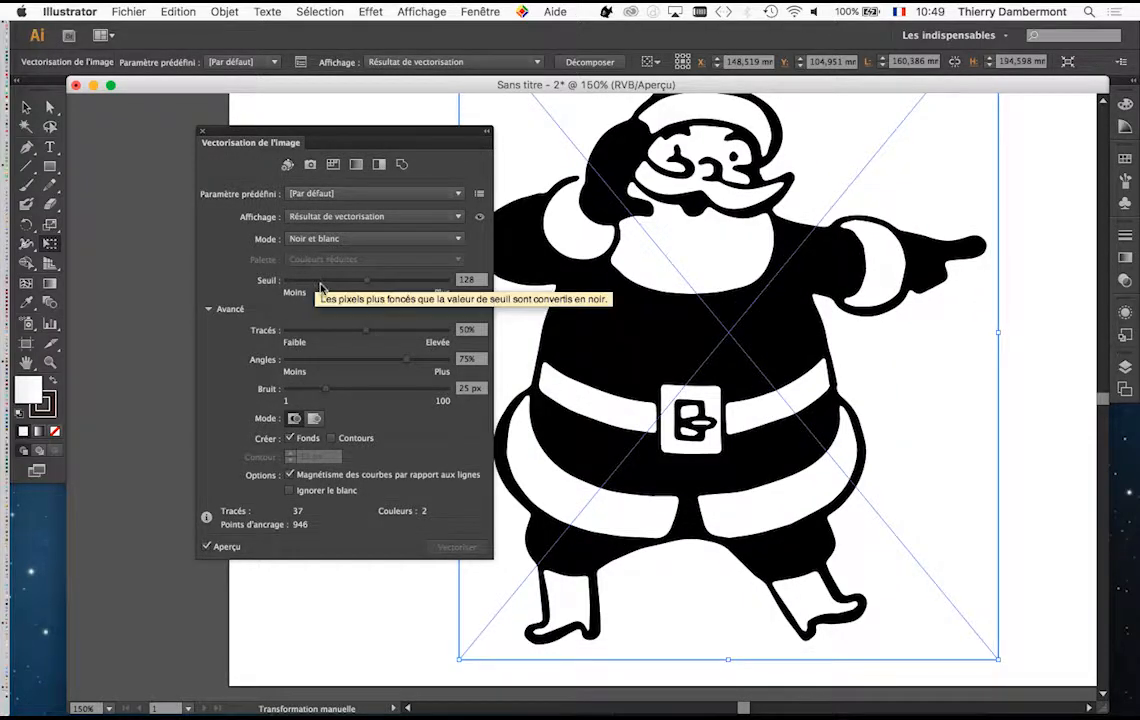
drag(367, 280, 309, 288)
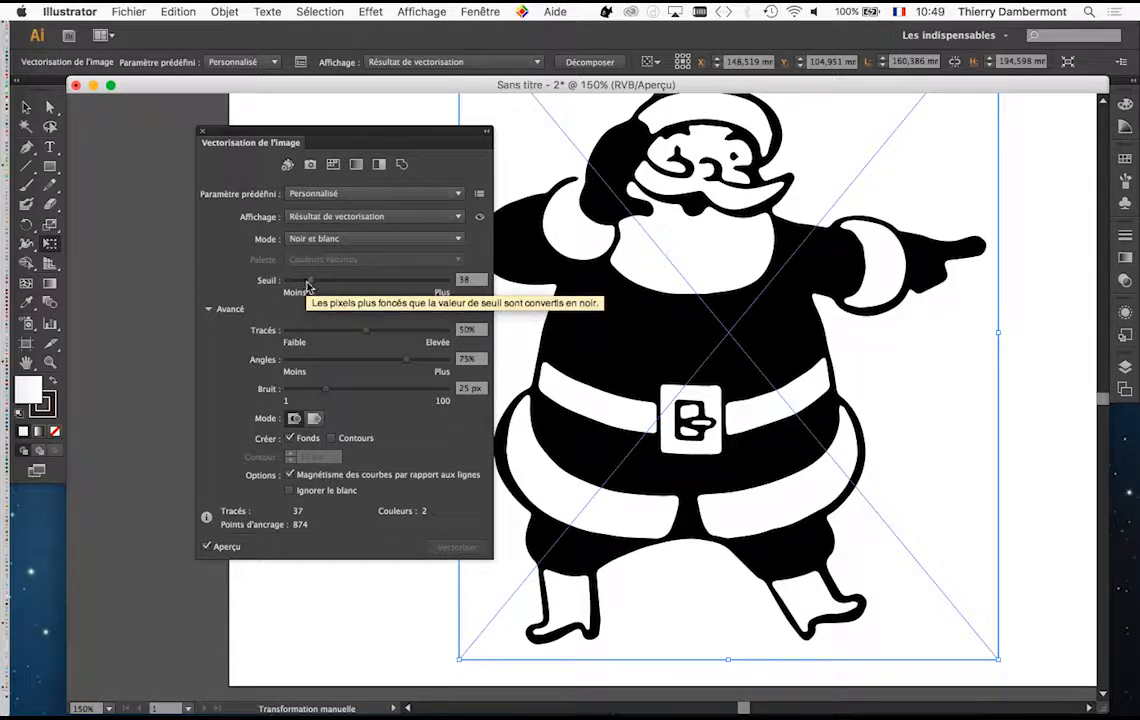
drag(307, 287, 302, 287)
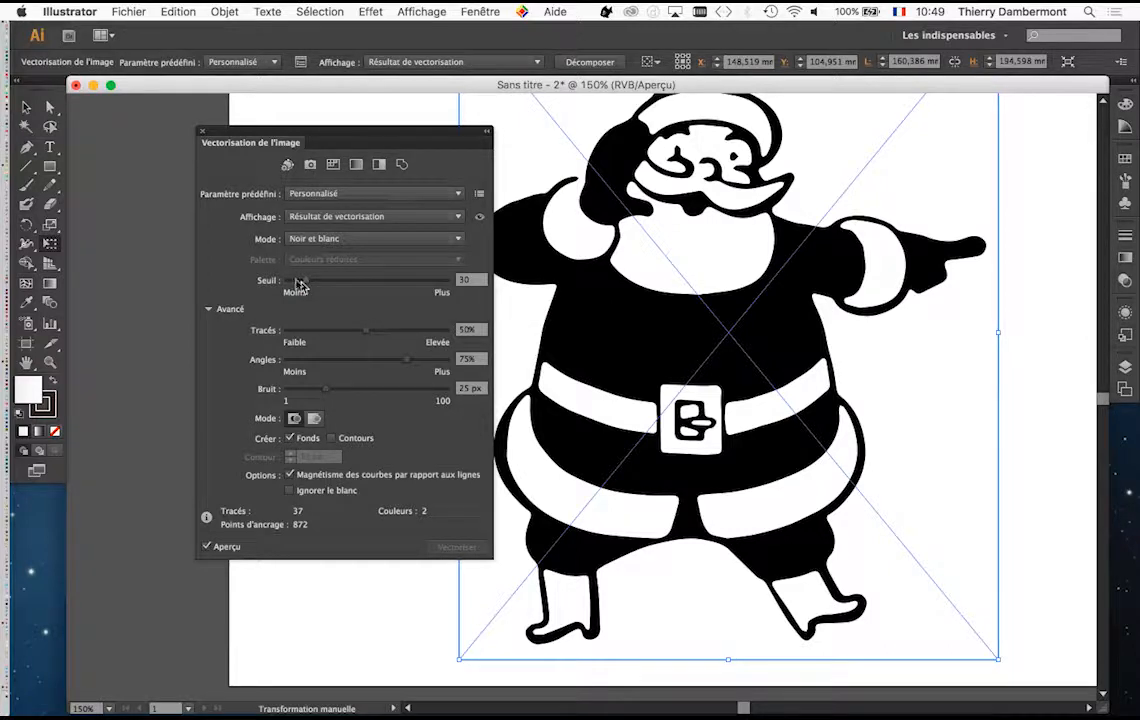
drag(299, 285, 319, 290)
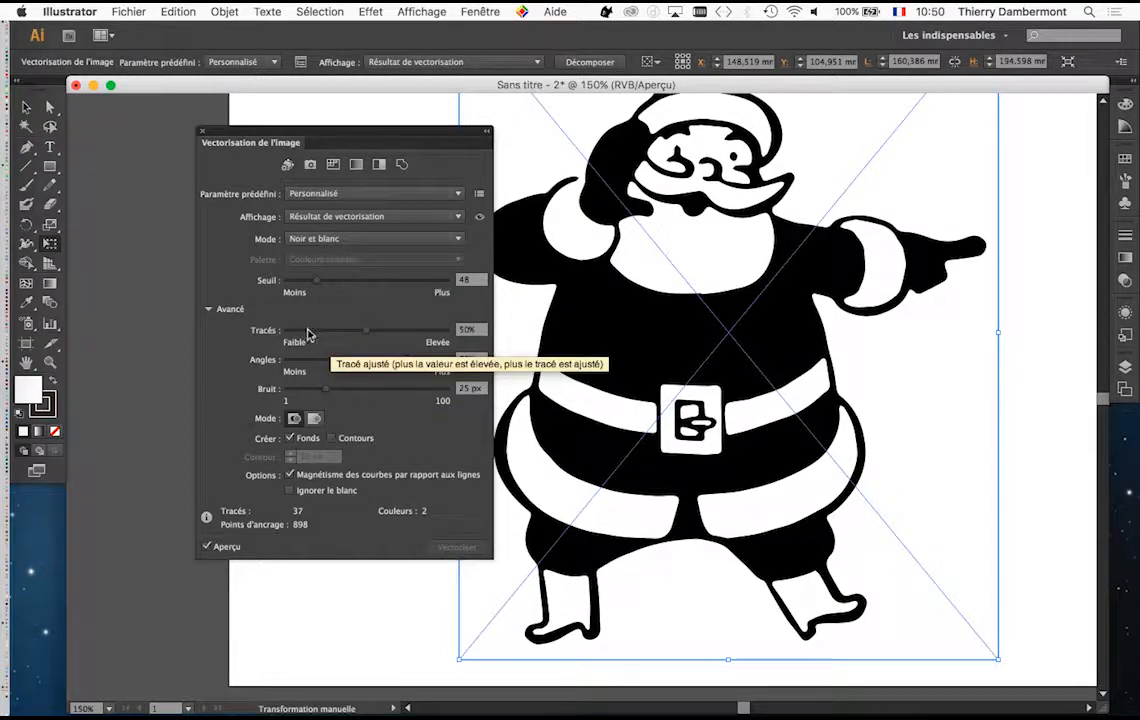
Step: Try path precision (Tracés) at 14% and 3%, and set it to 51%
click(309, 333)
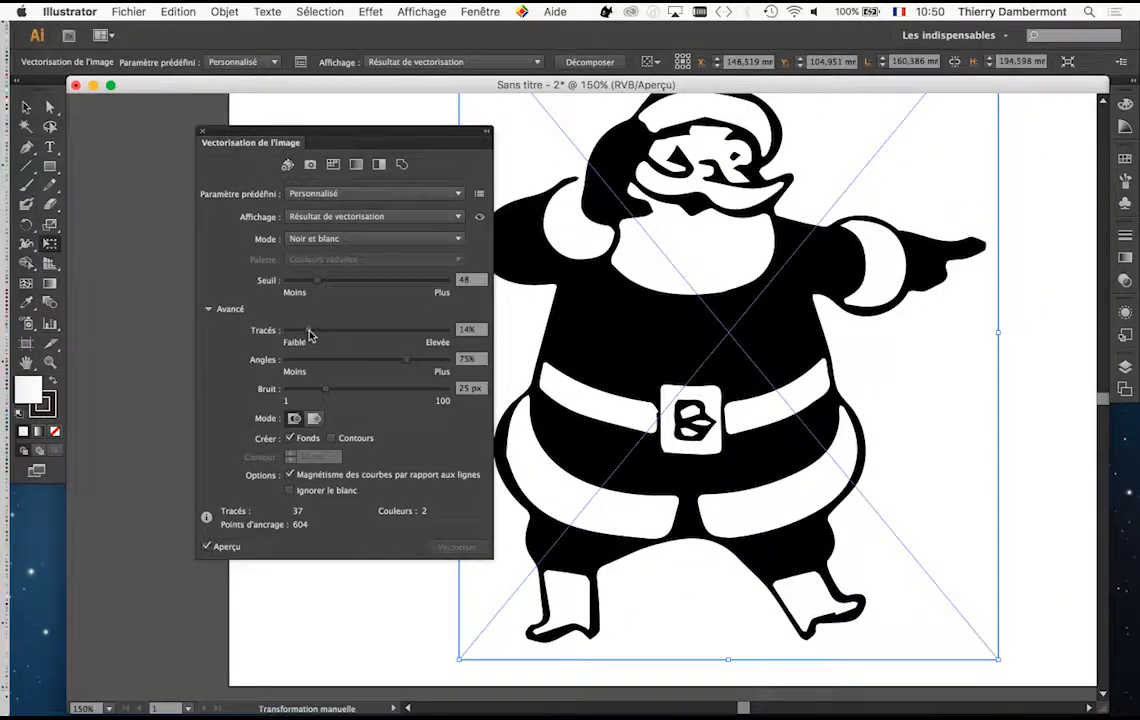
drag(309, 334, 296, 334)
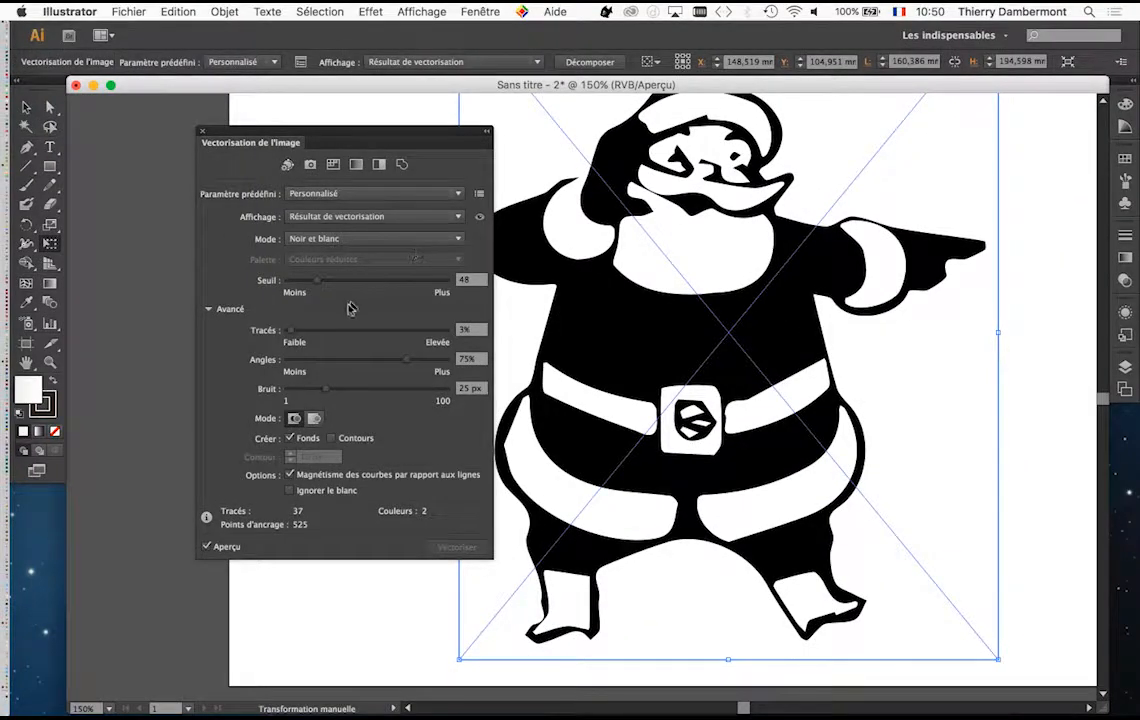
click(368, 331)
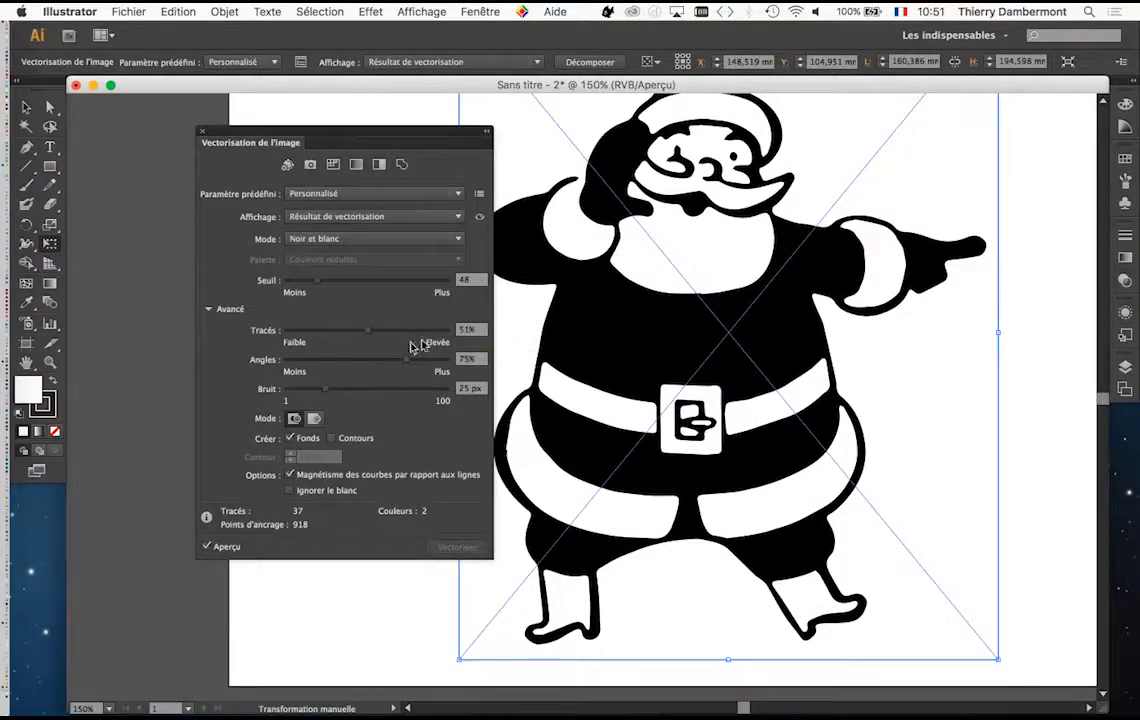
Step: Test the corner setting (Angles) at 6% with the preview off and on, and set it to 50%
drag(315, 362, 296, 363)
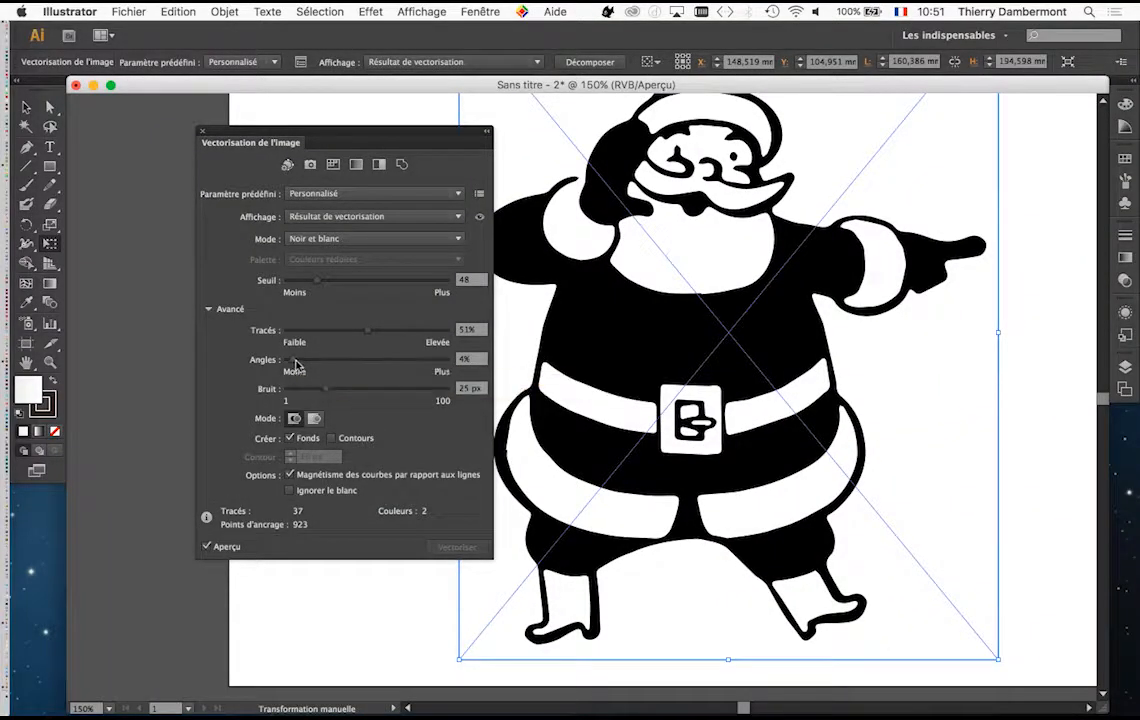
mouse_move(292, 362)
mouse_down()
mouse_move(407, 370)
mouse_move(429, 360)
mouse_move(297, 370)
mouse_up()
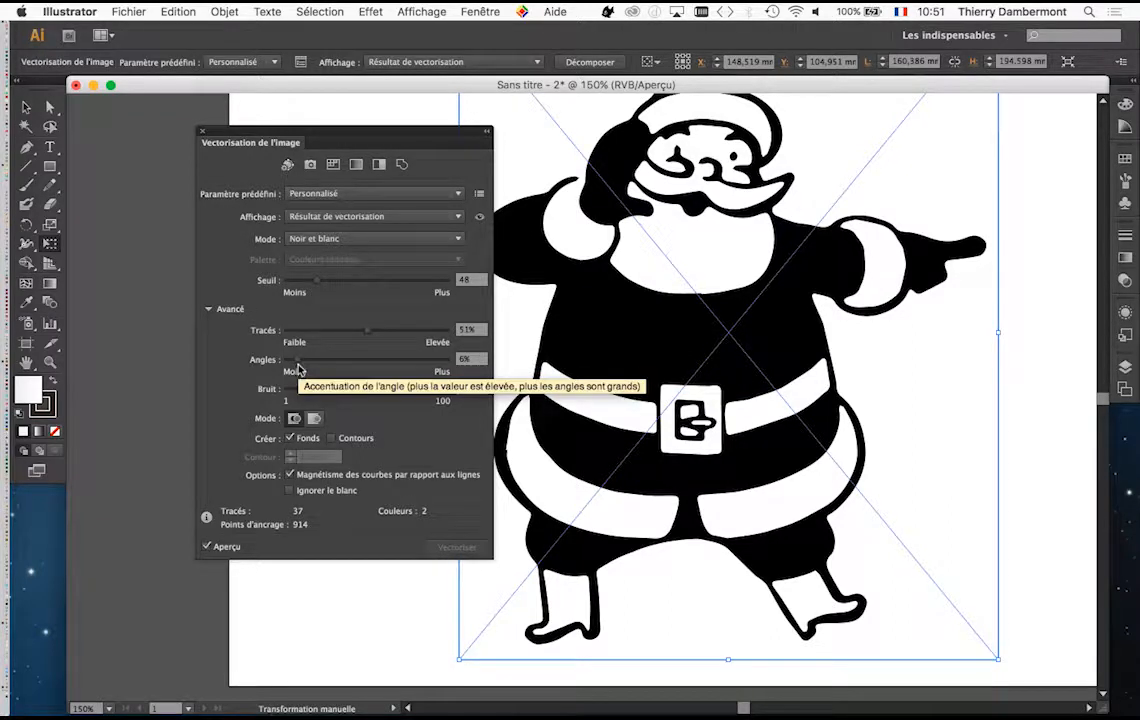
click(207, 547)
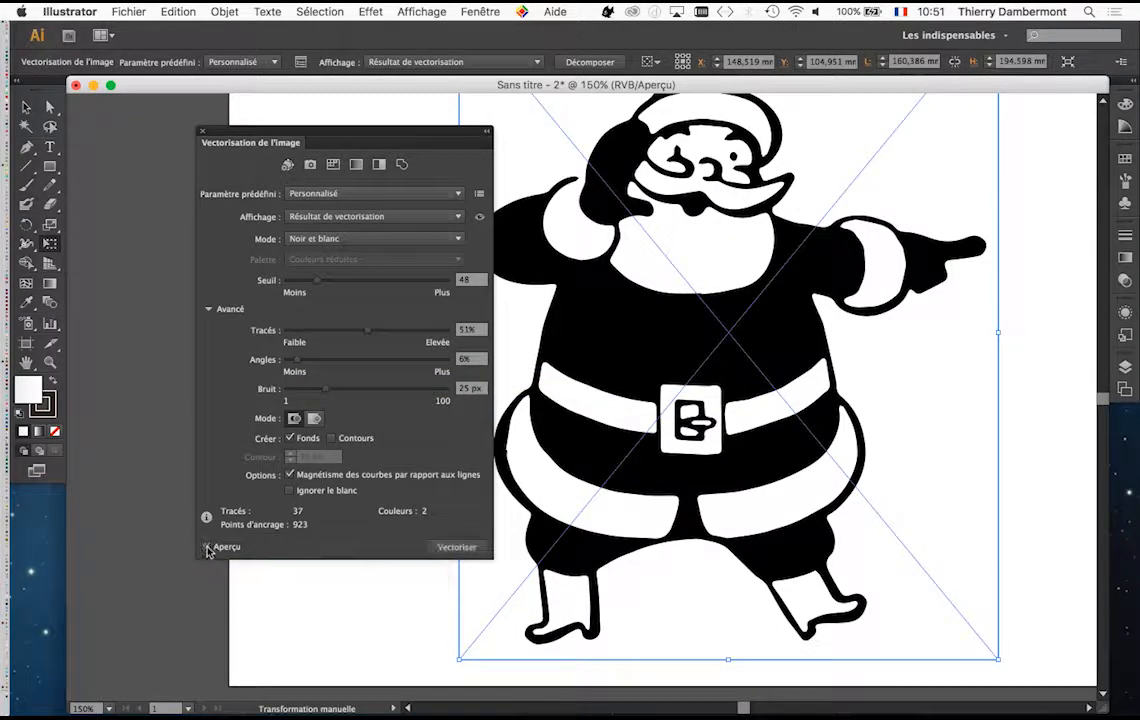
click(207, 548)
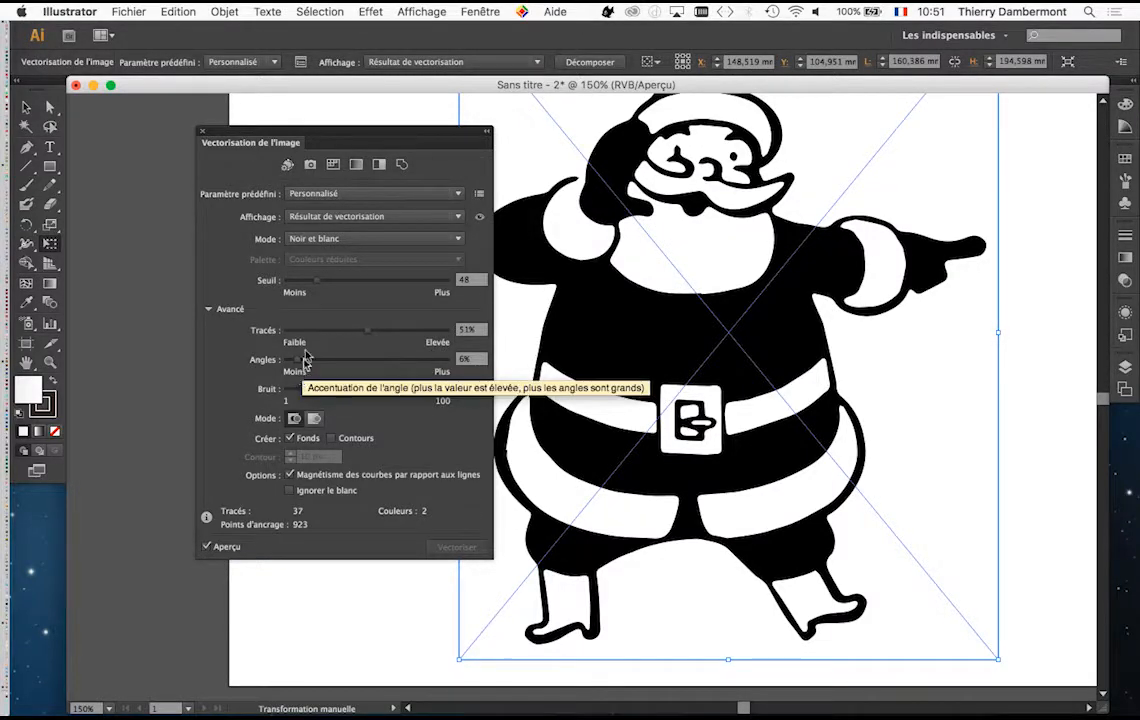
drag(298, 361, 367, 364)
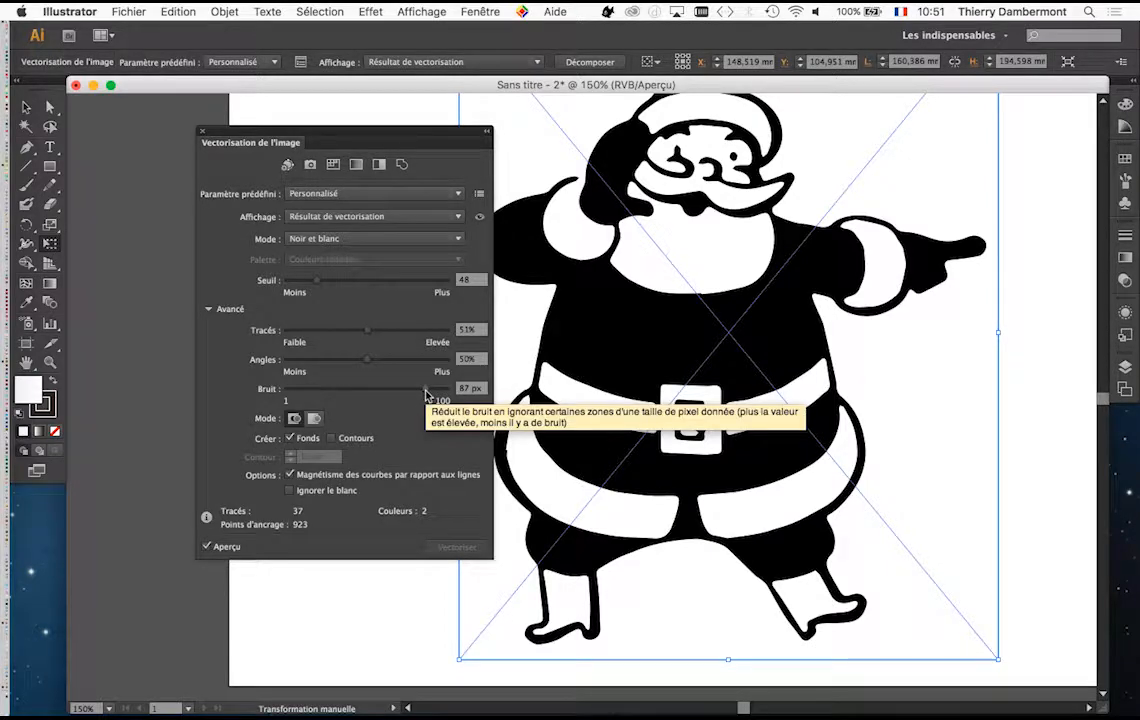
Step: Try high noise (Bruit) values, set the noise to 19 px and lower the threshold (Seuil) to 30
drag(425, 394, 437, 394)
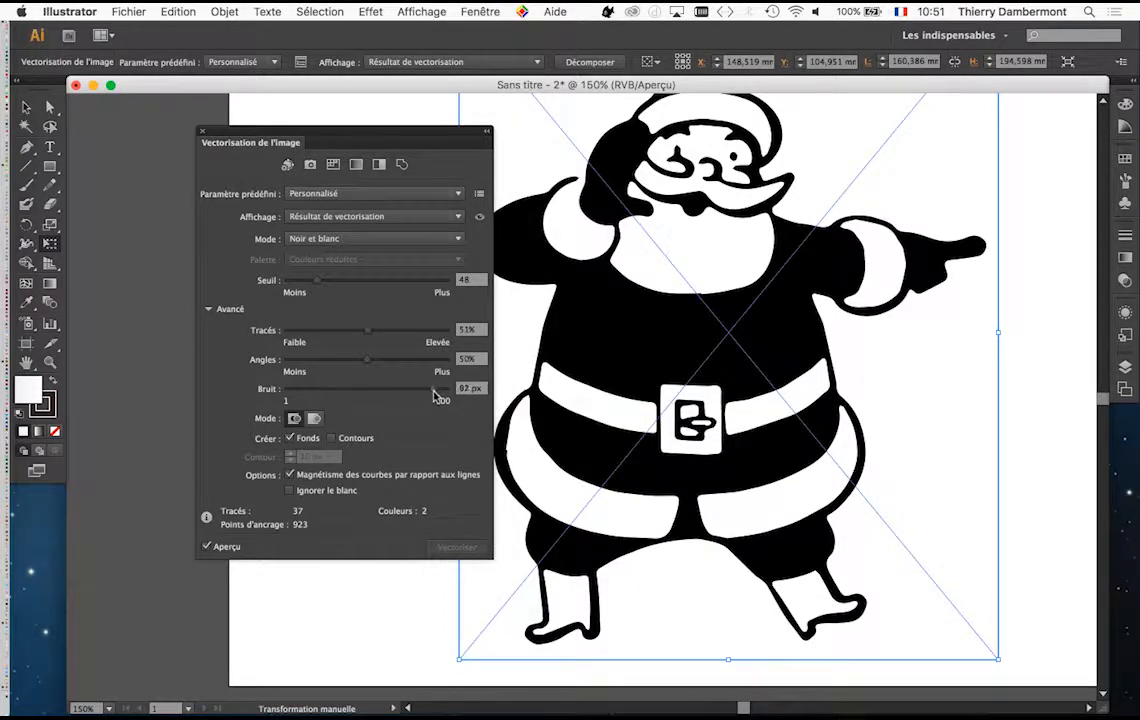
drag(359, 395, 317, 393)
drag(315, 283, 304, 285)
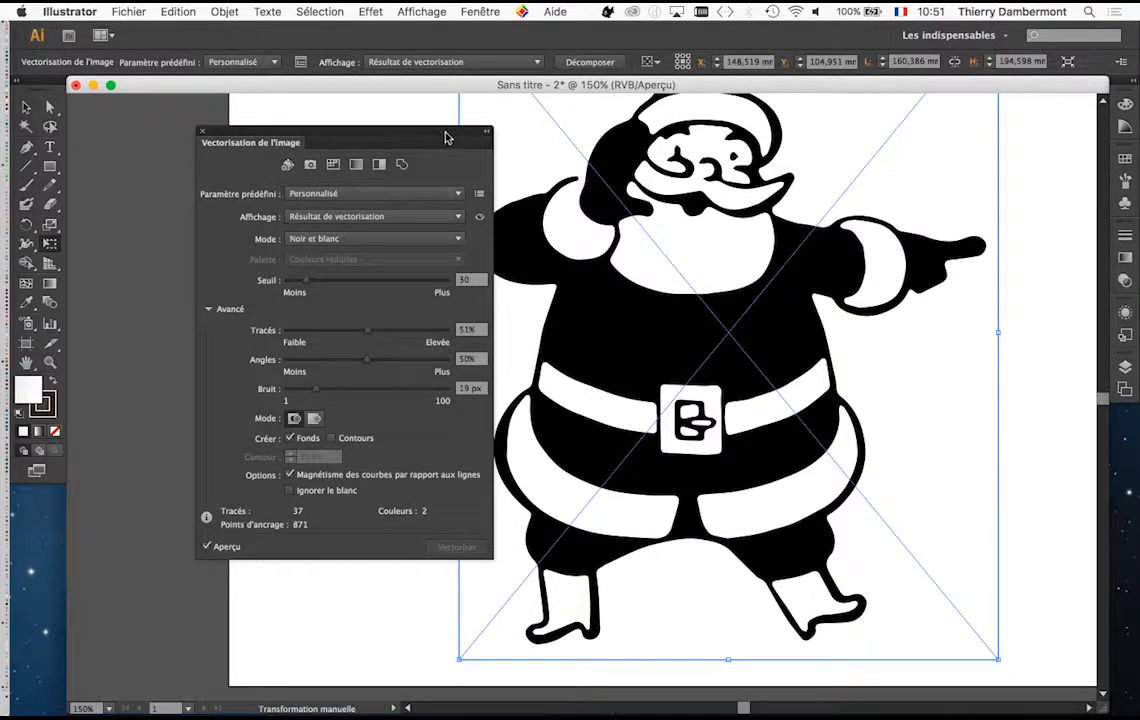
Step: Uncover the Santa's raised arm, try a threshold of 132 and check the trace with the preview off and on
drag(447, 135, 1097, 93)
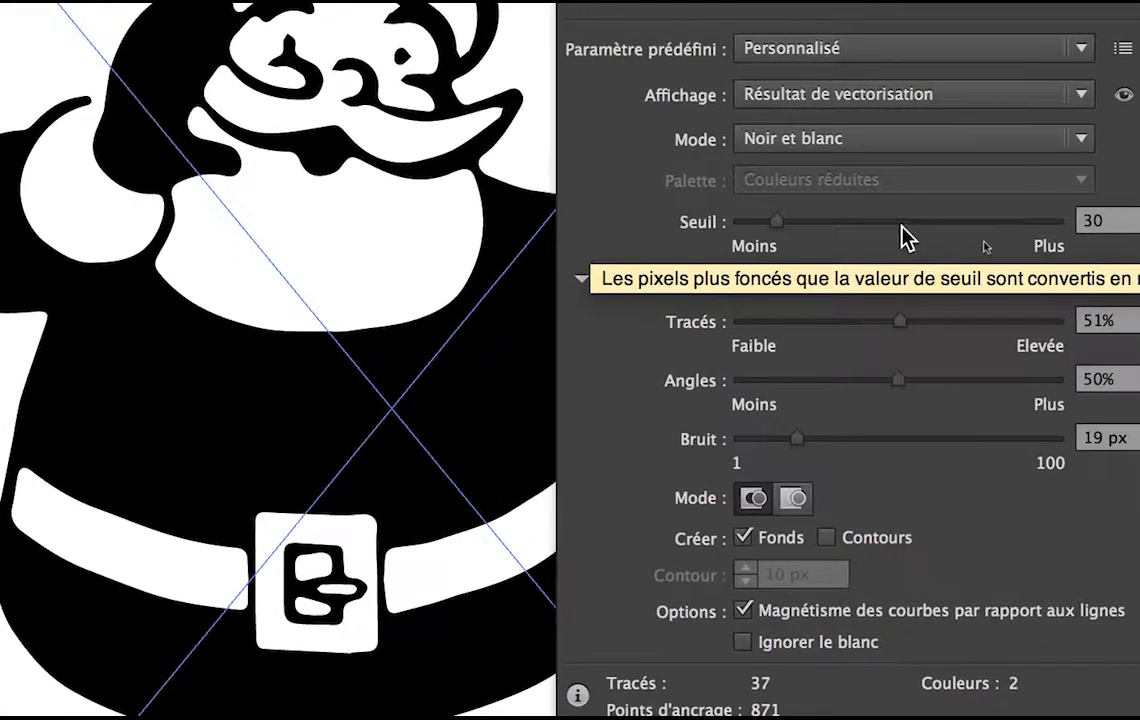
click(940, 201)
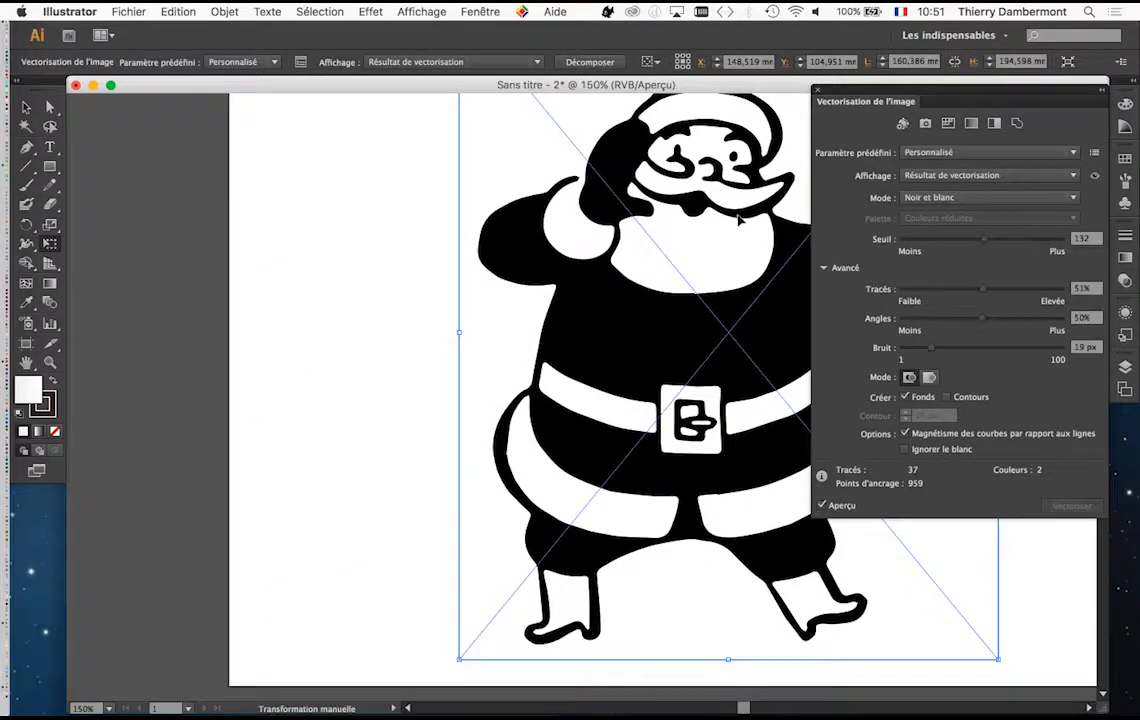
drag(830, 100, 826, 181)
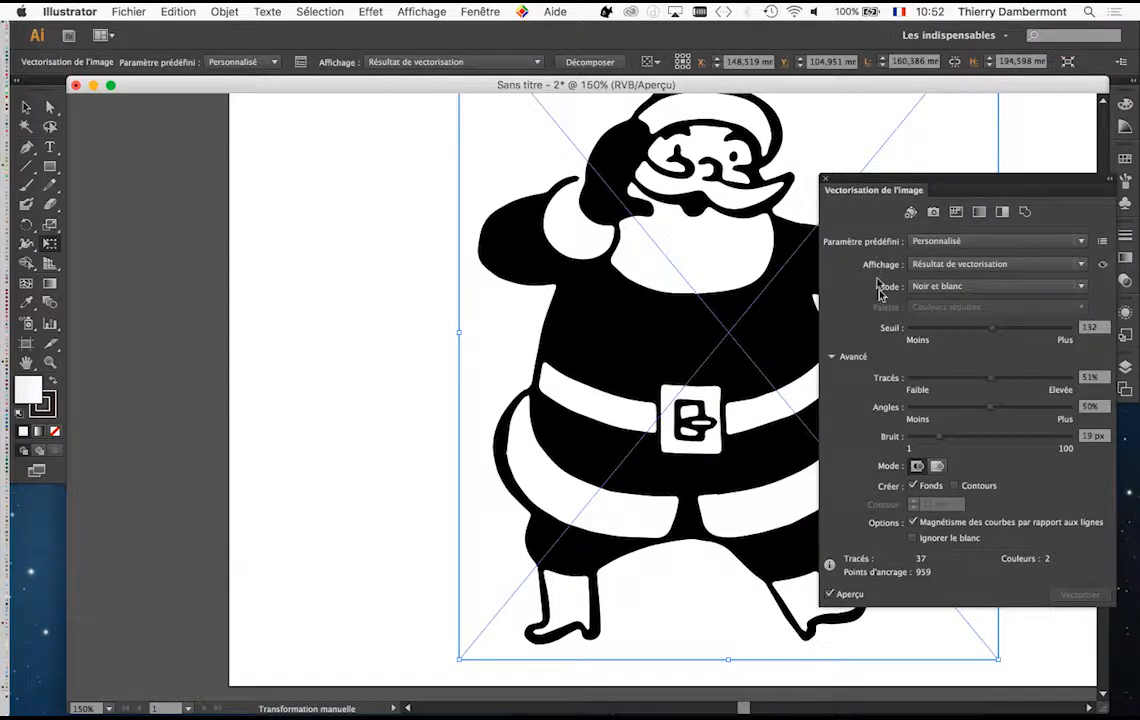
click(829, 595)
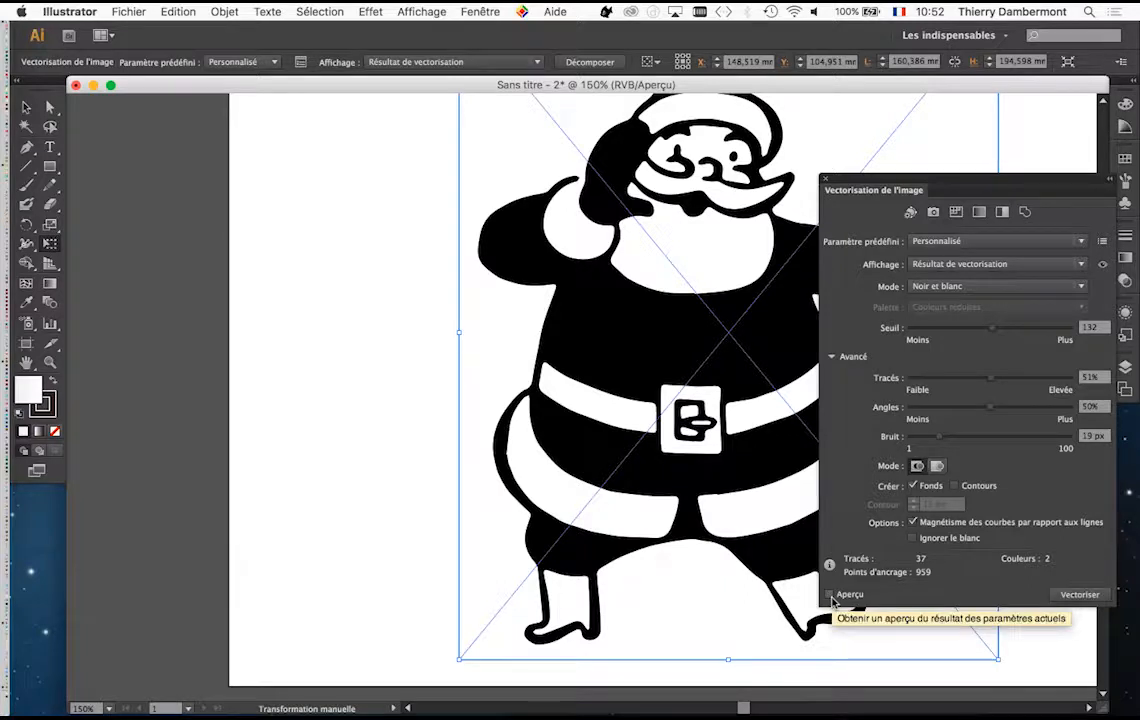
click(830, 595)
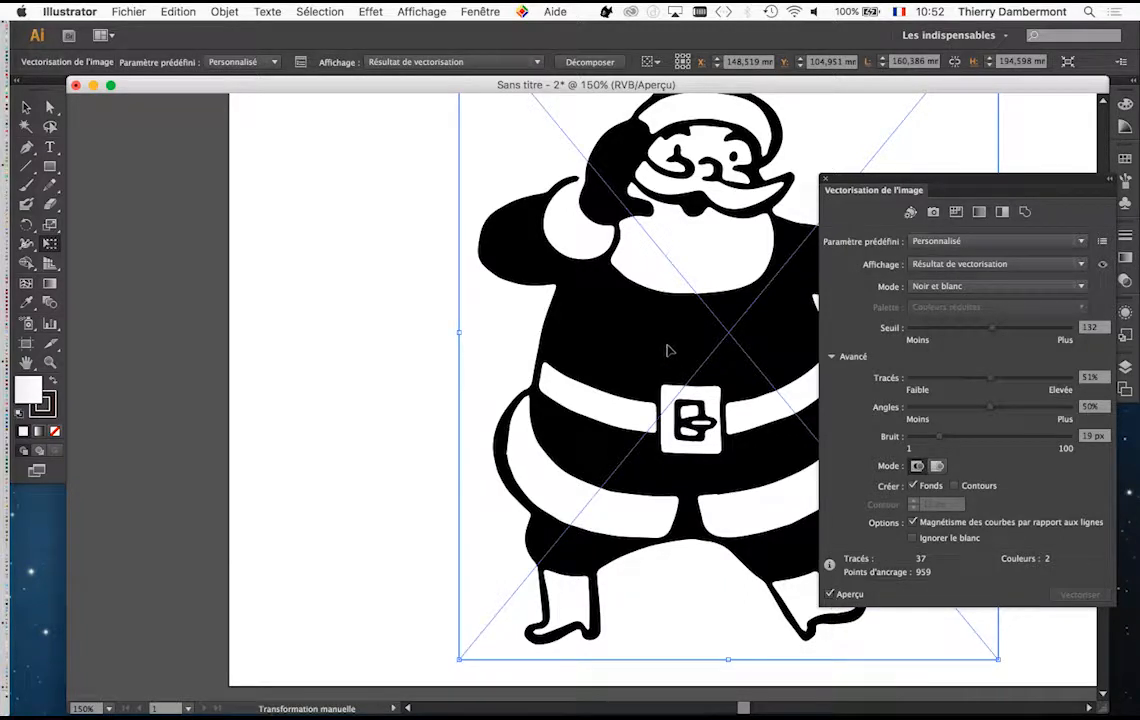
Step: Try the trace threshold at 23 and set it to 230
click(925, 330)
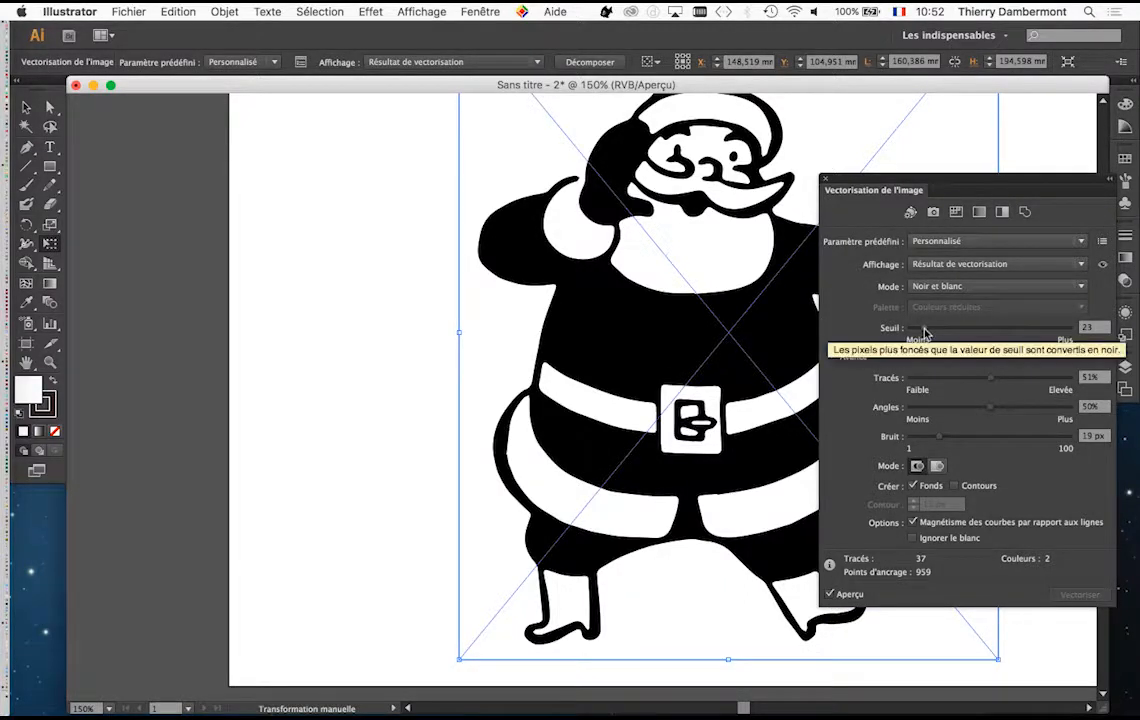
click(1055, 333)
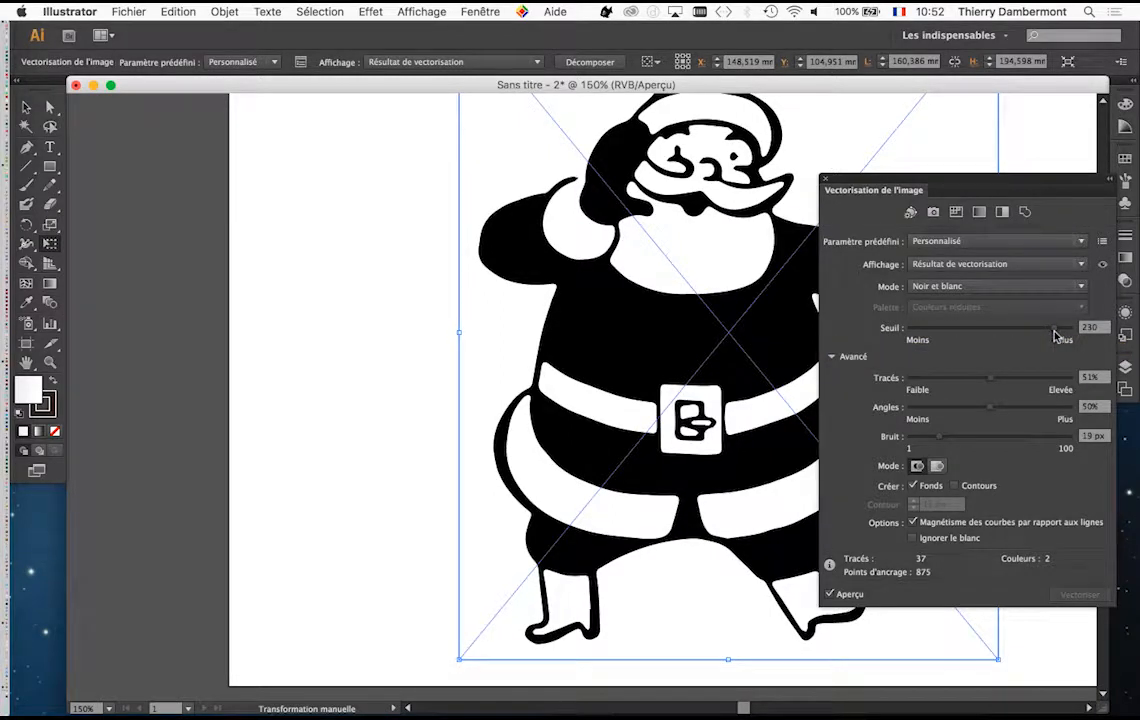
Step: Try trace thresholds (Seuil) of 50 and 35, set the threshold to 18 and close the Image Trace settings
click(940, 331)
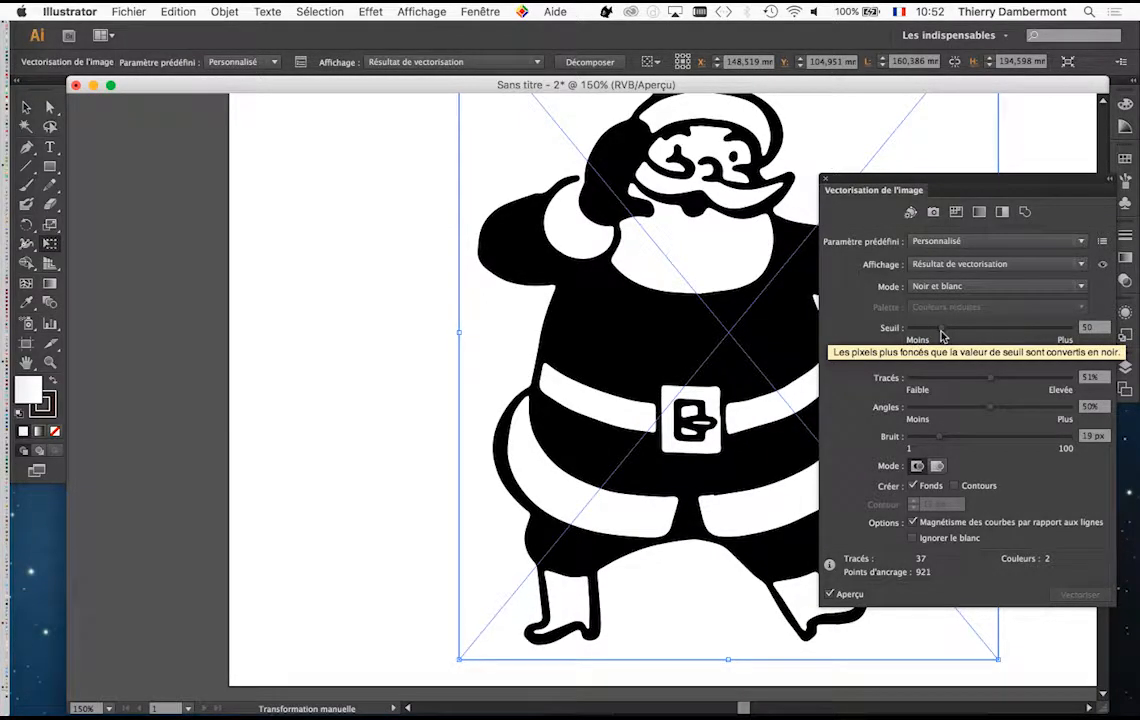
click(924, 333)
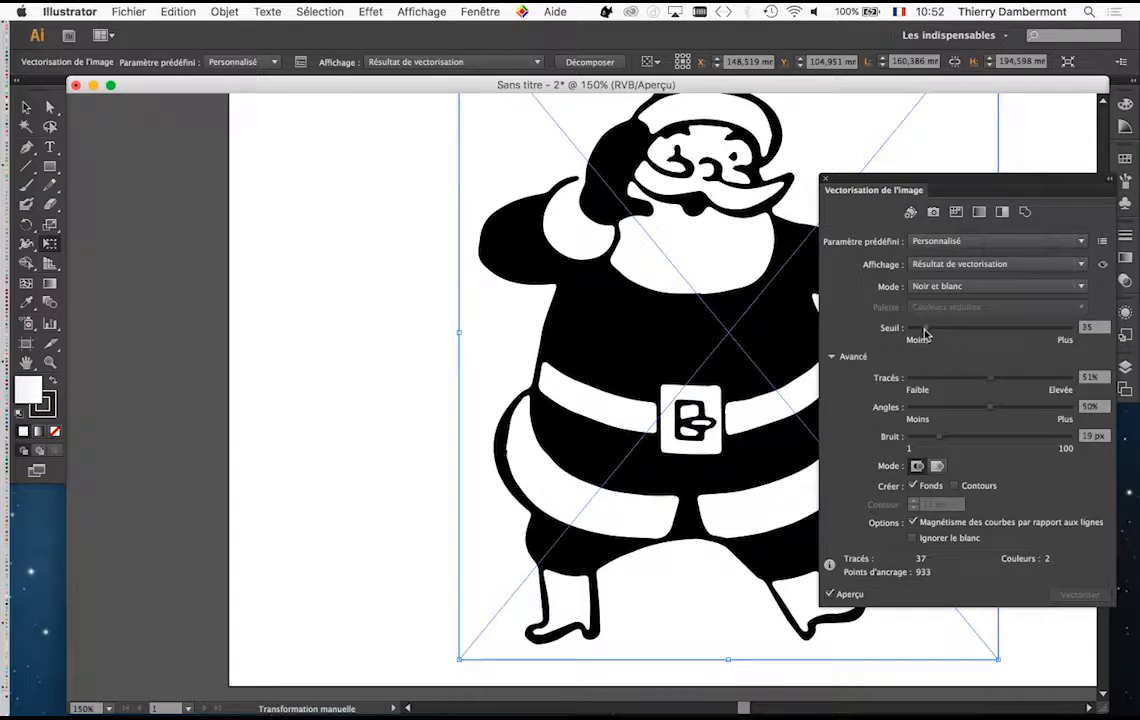
drag(924, 333, 918, 333)
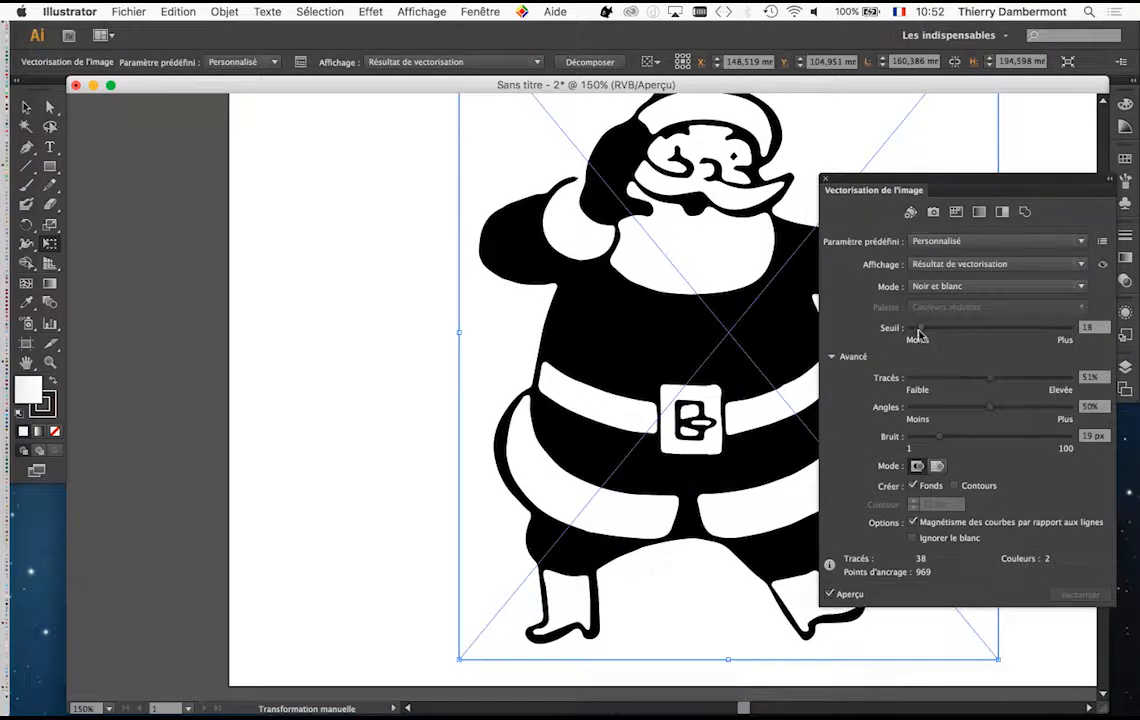
click(826, 180)
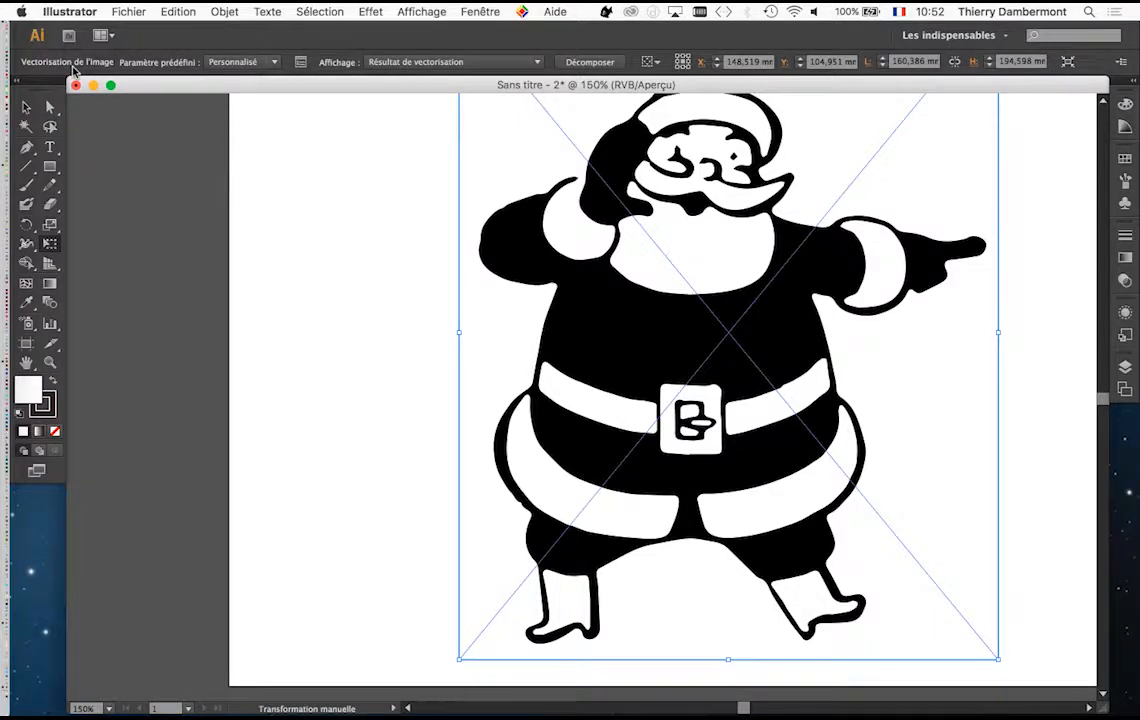
scroll(277, 217, up, 3)
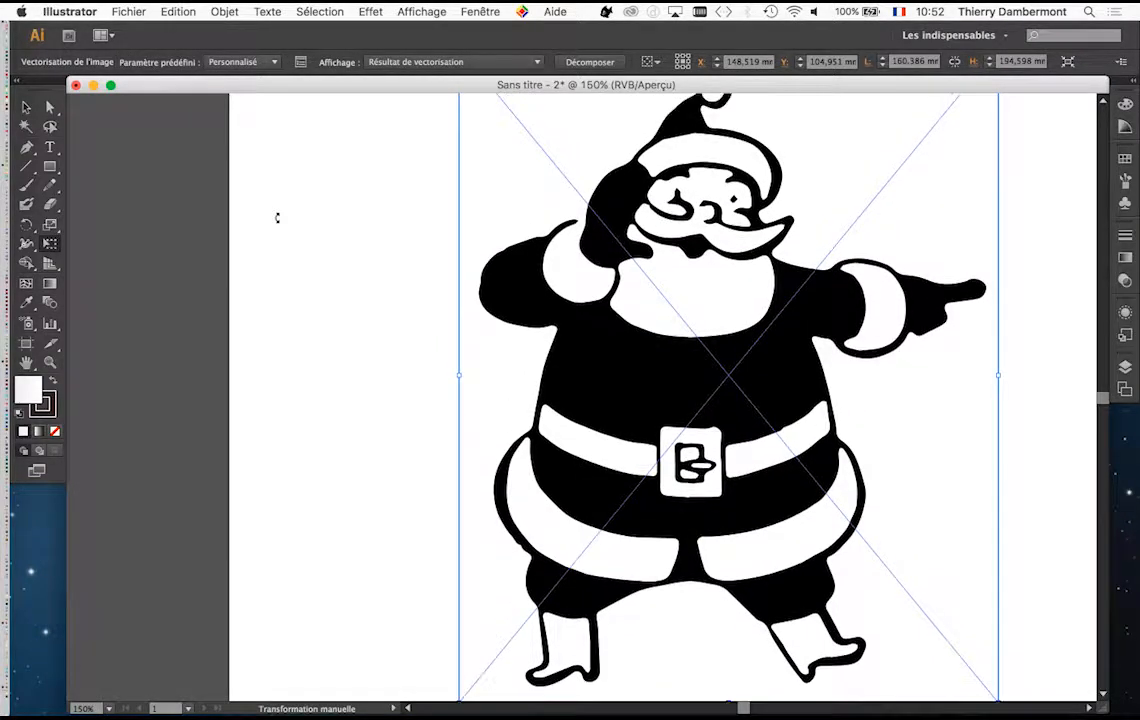
click(234, 10)
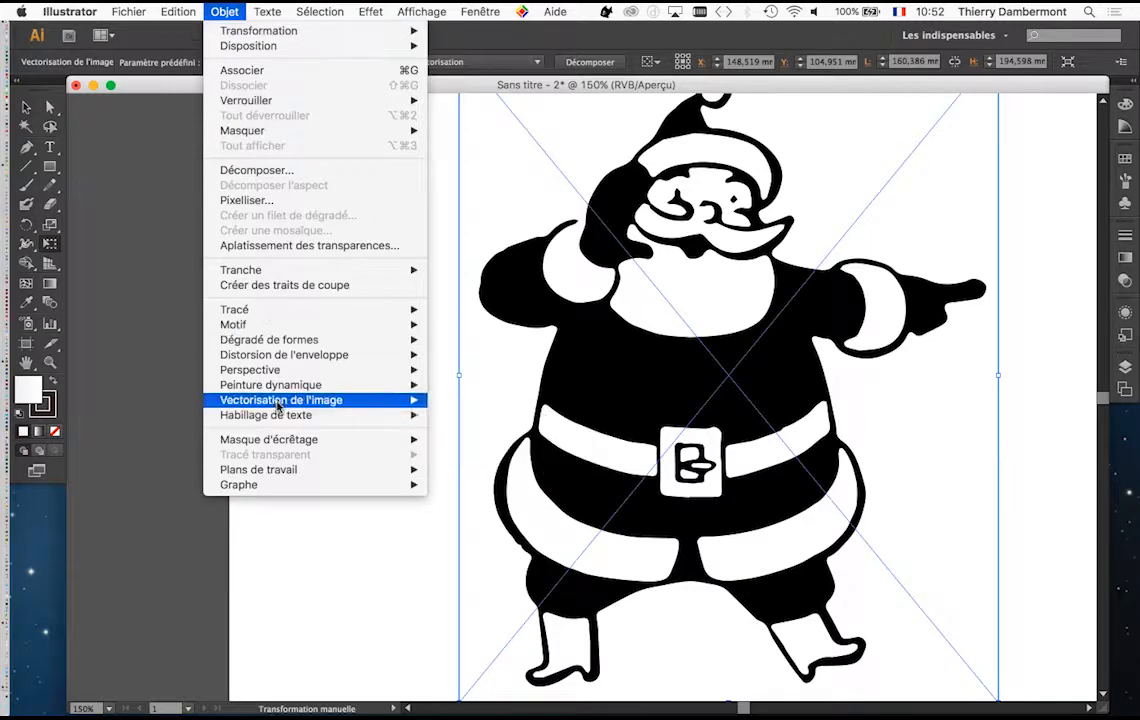
mouse_move(420, 400)
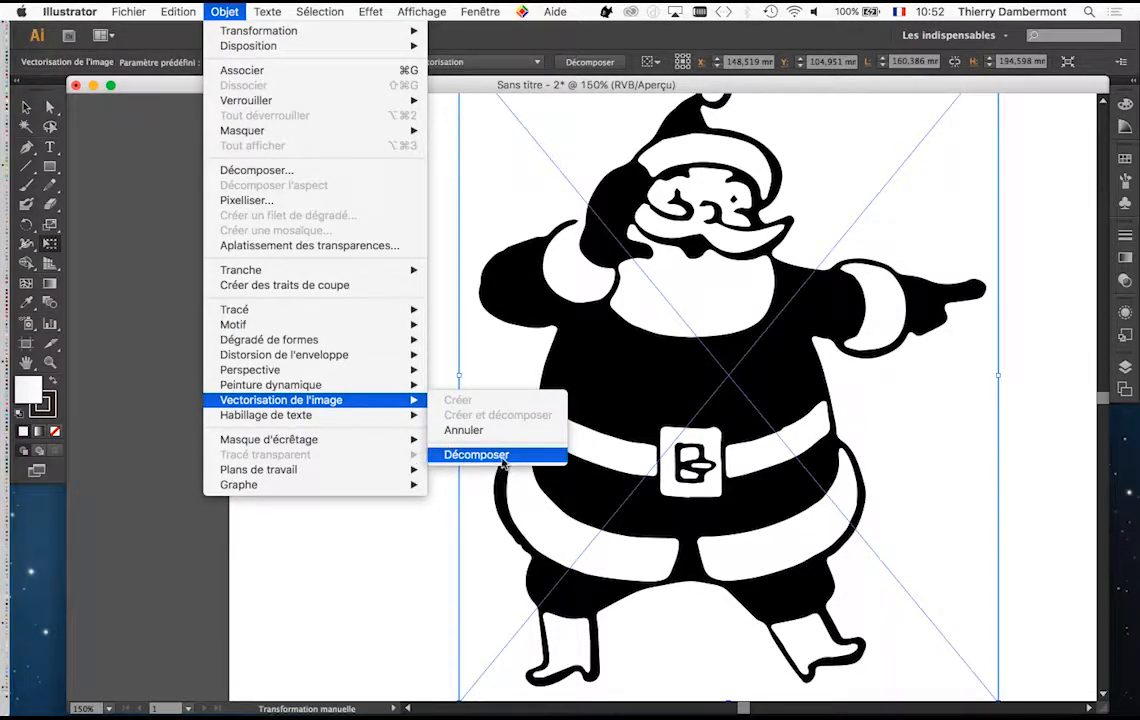
click(455, 454)
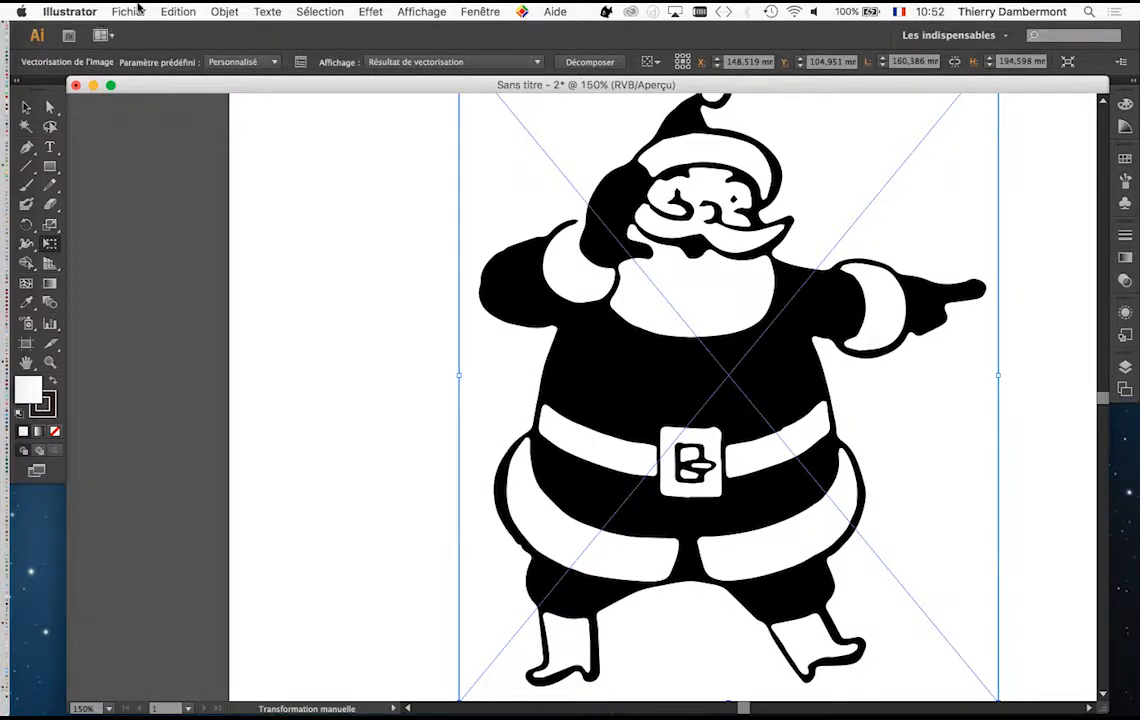
Step: Save the document as "pere vert noel.ai" in Adobe Illustrator format with the Illustrator CS6 version and default options
click(130, 12)
click(160, 145)
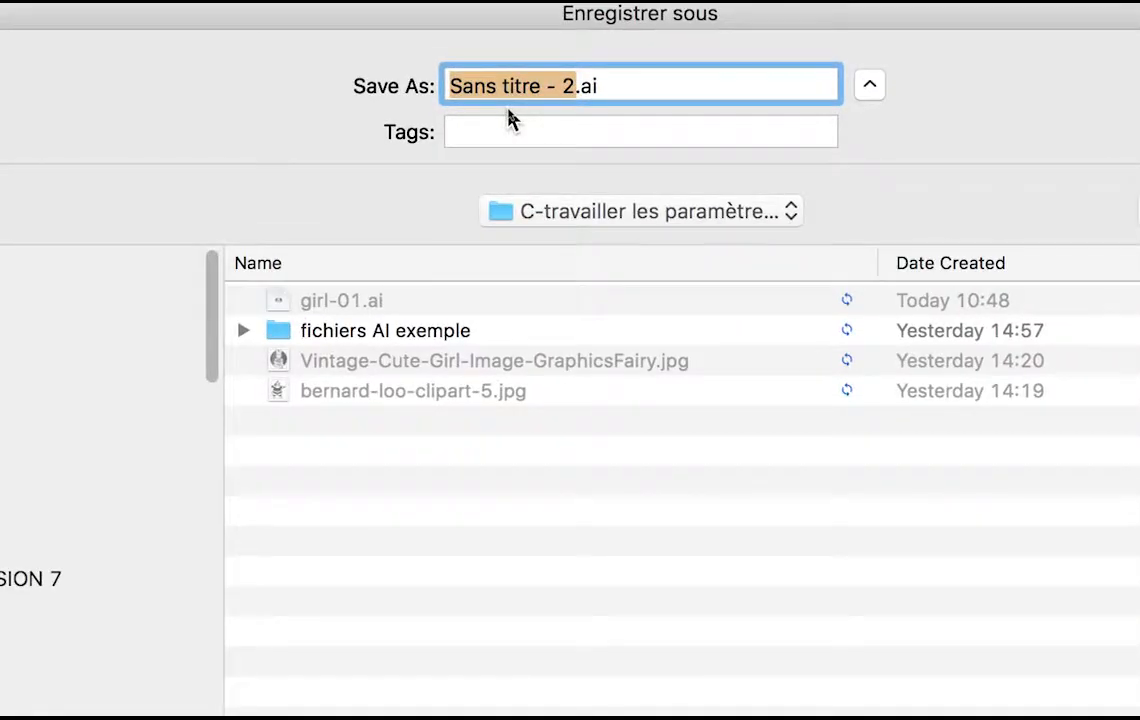
text(pere)
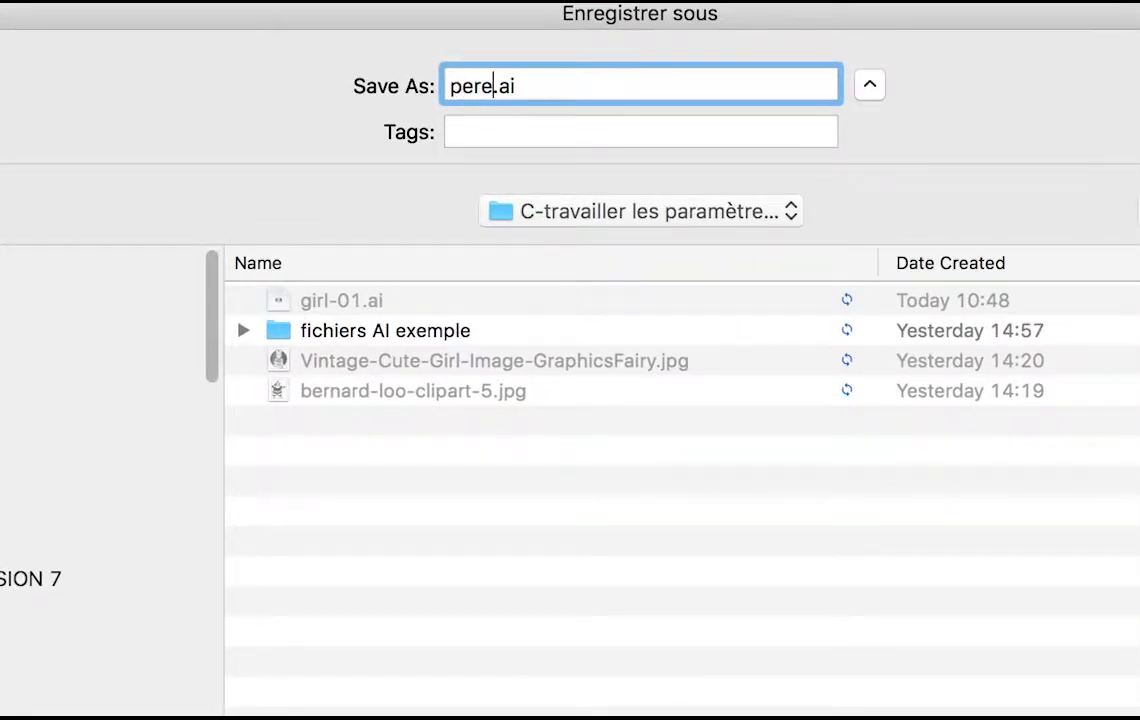
text( vert noel)
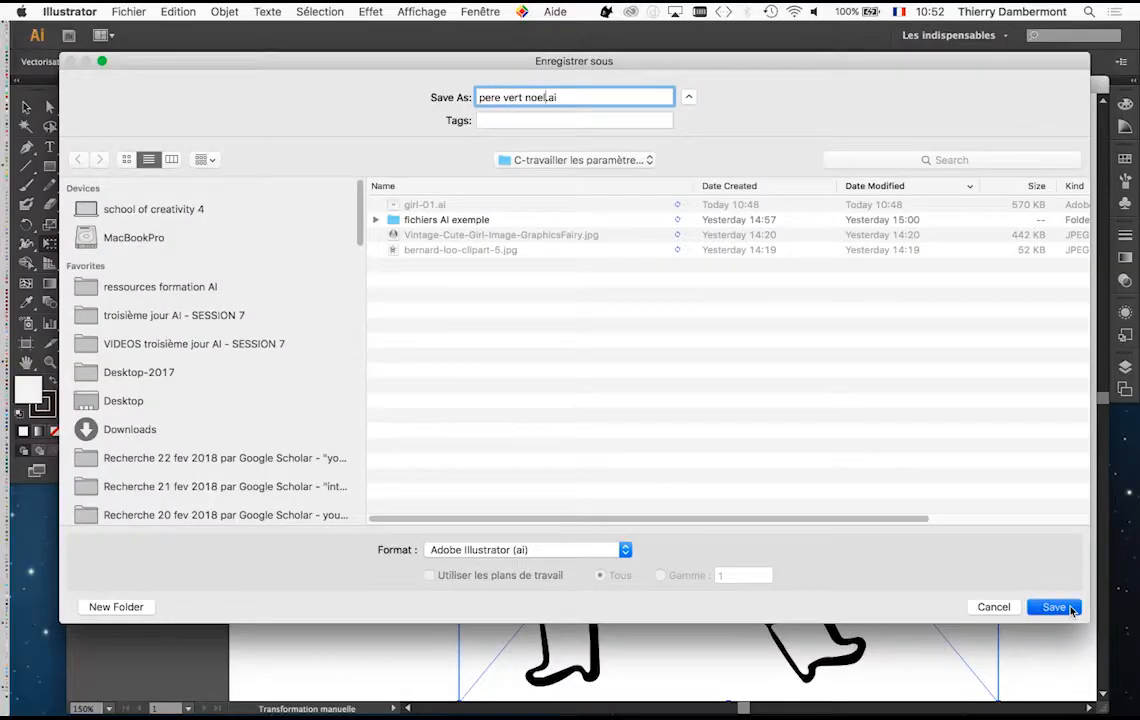
click(1070, 608)
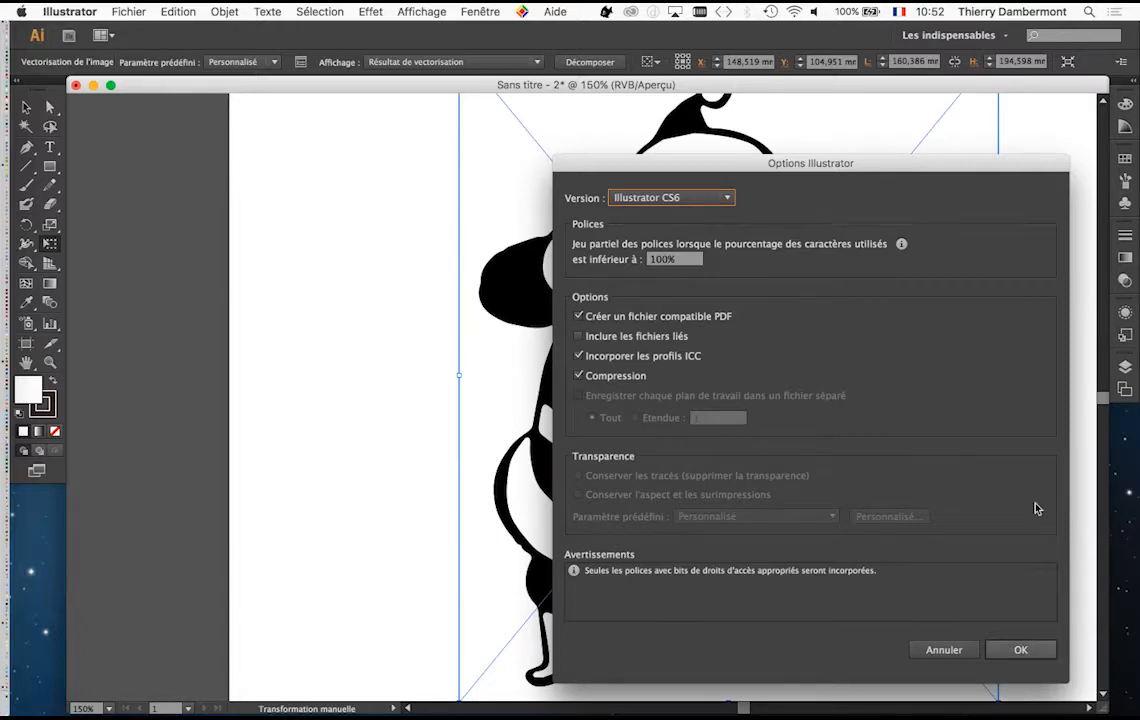
key(Return)
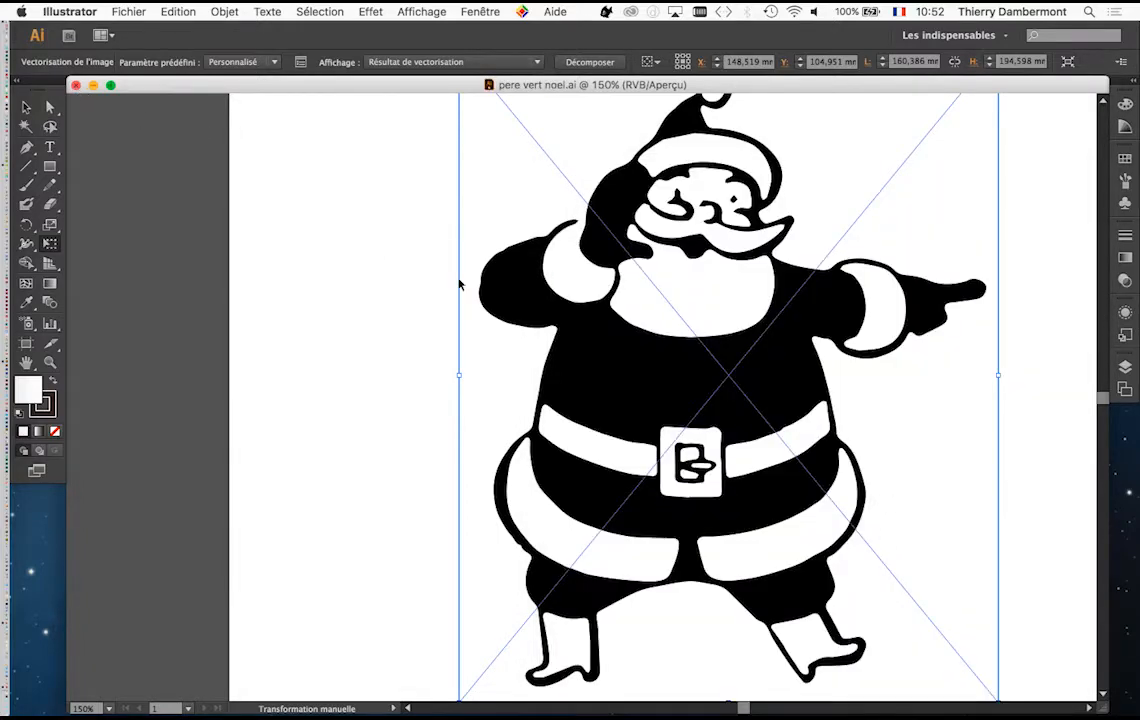